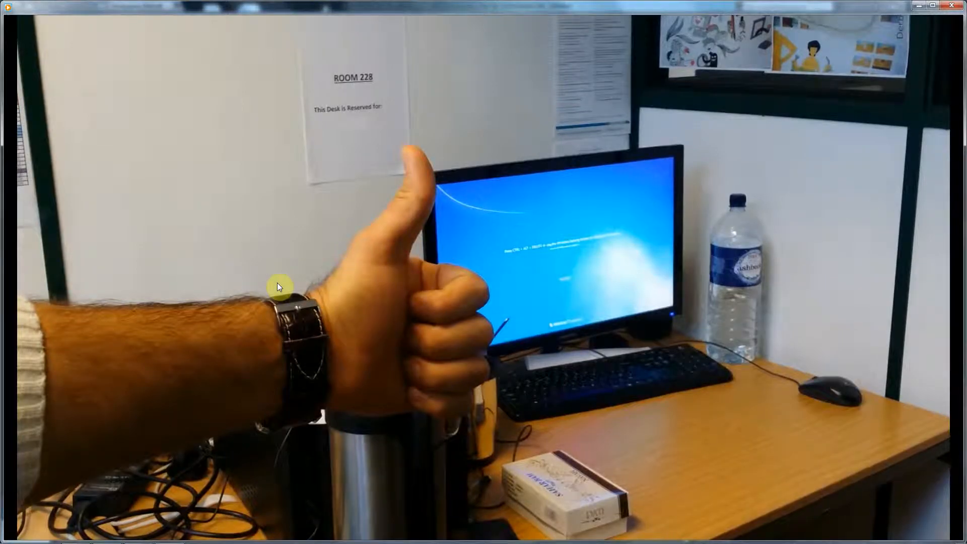
Close the video playback window and switch to After Effects
mouse_move(730, 403)
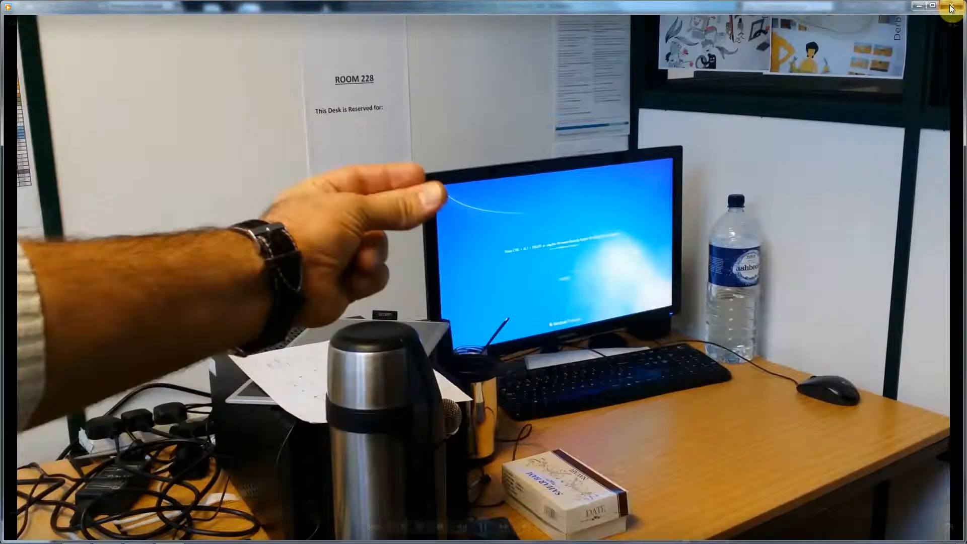
left_click(951, 7)
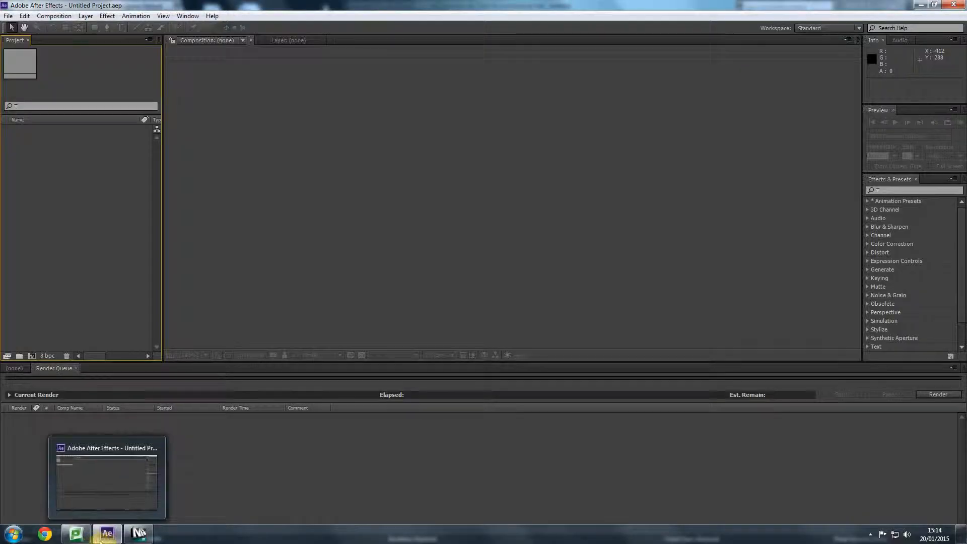
left_click(105, 534)
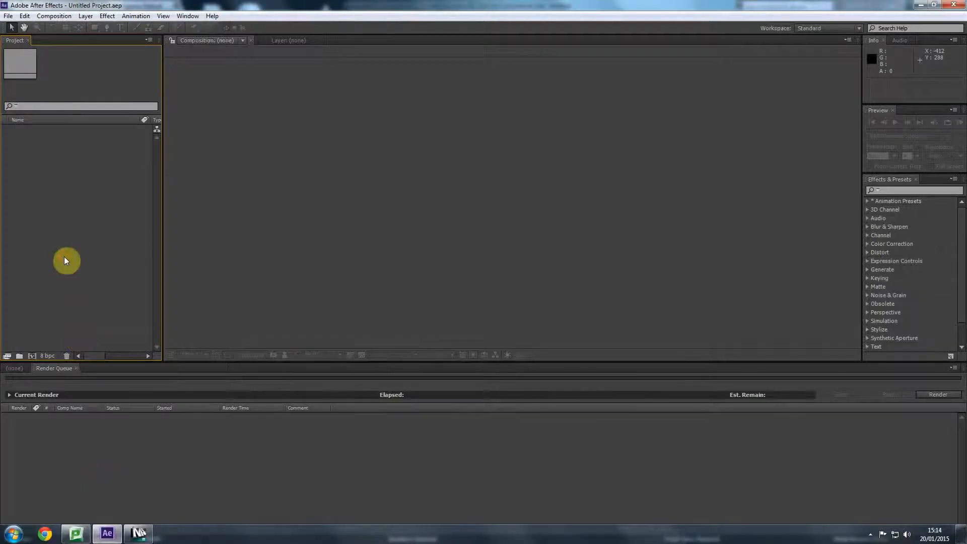
Import the Clip footage from the 3DsMax folder and create a composition from it
left_click(75, 174)
double_click(75, 173)
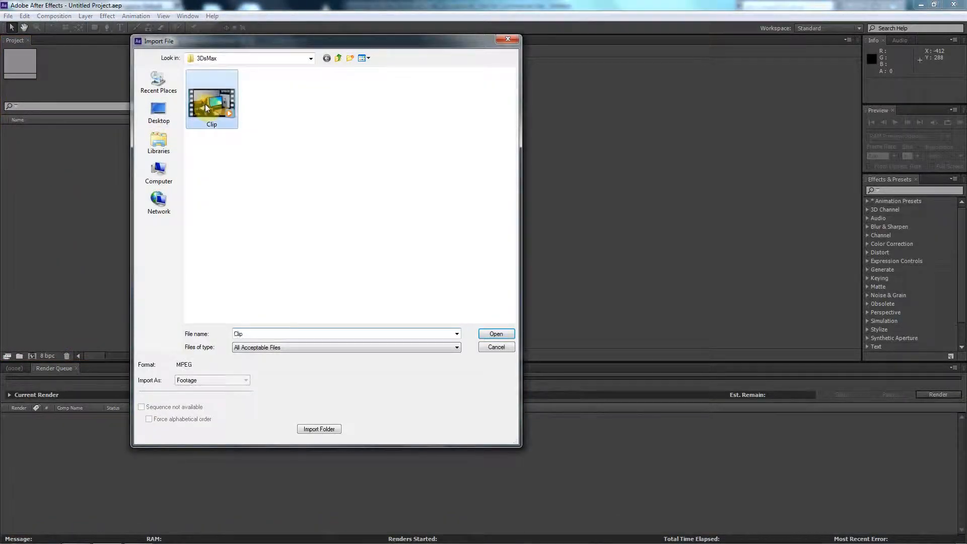
double_click(204, 103)
left_click_drag(38, 130, 76, 459)
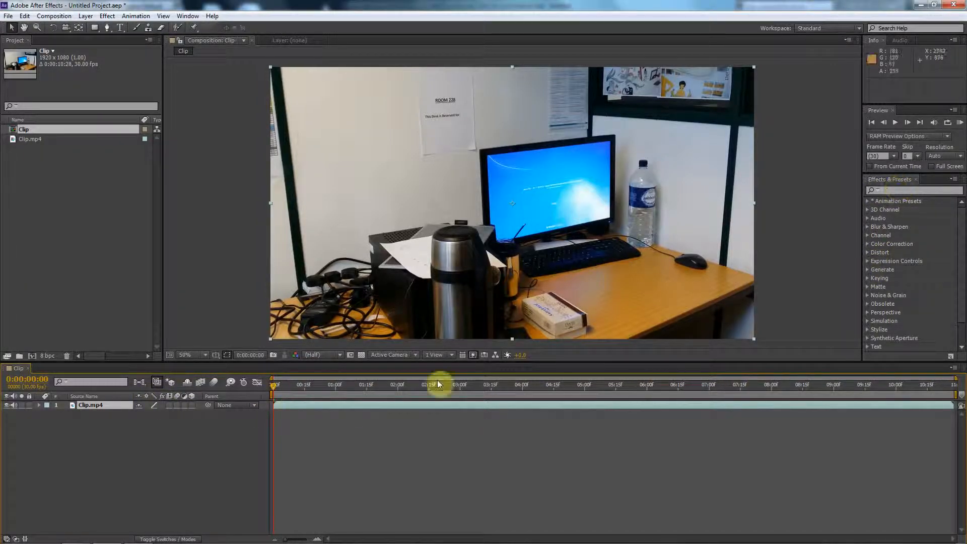
Scrub through the clip and end the composition's work area at 0:00:10:16
left_click_drag(276, 386, 379, 390)
left_click_drag(528, 387, 319, 386)
left_click_drag(617, 419, 929, 400)
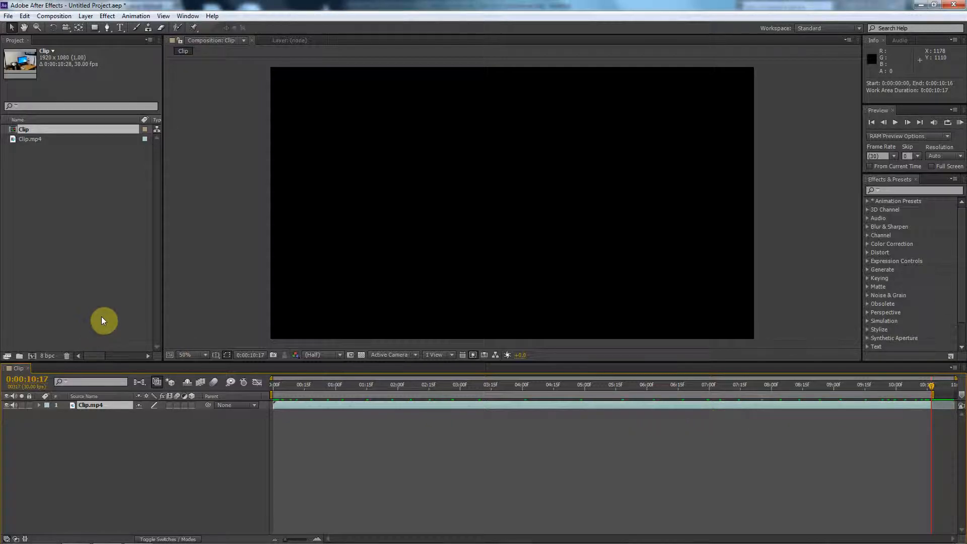
Run osdHotkey from the desktop's osdHotkey1.5 folder, widen its display window, and close the file browser
key("super")
left_click(157, 365)
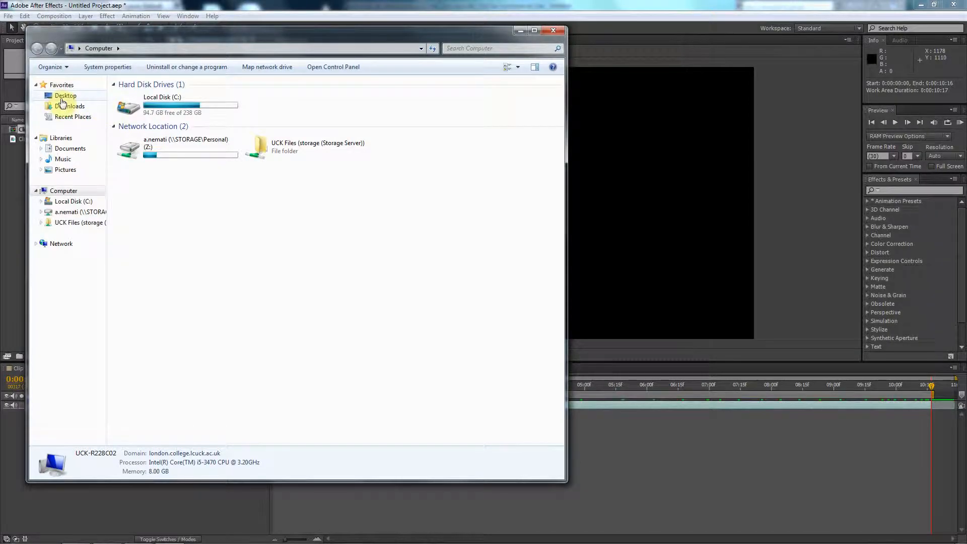
left_click(65, 96)
left_click_drag(557, 151, 563, 171)
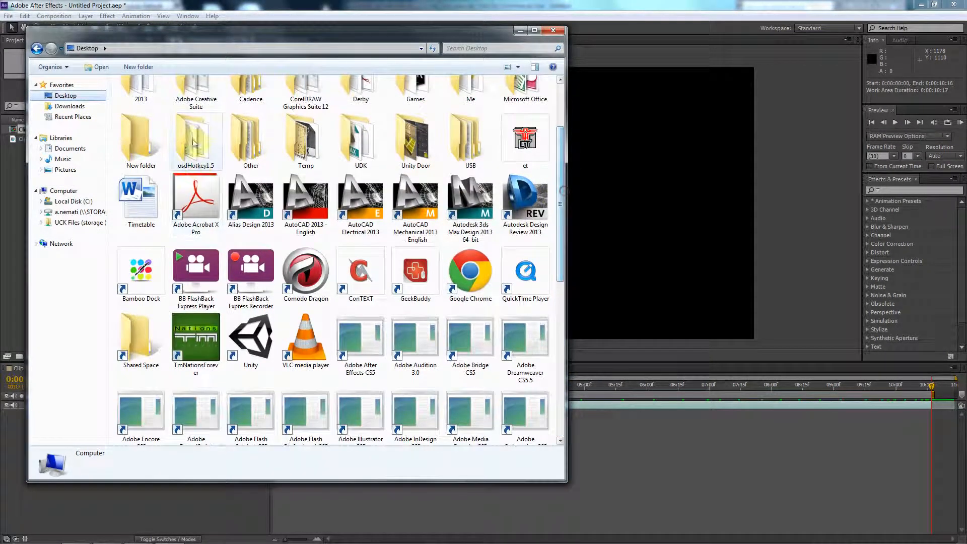
double_click(195, 134)
double_click(142, 191)
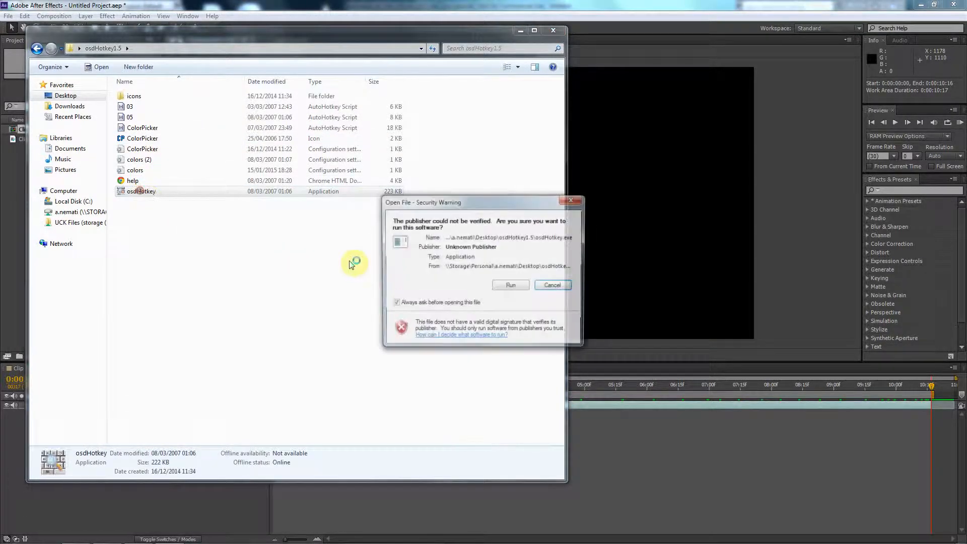
left_click(512, 286)
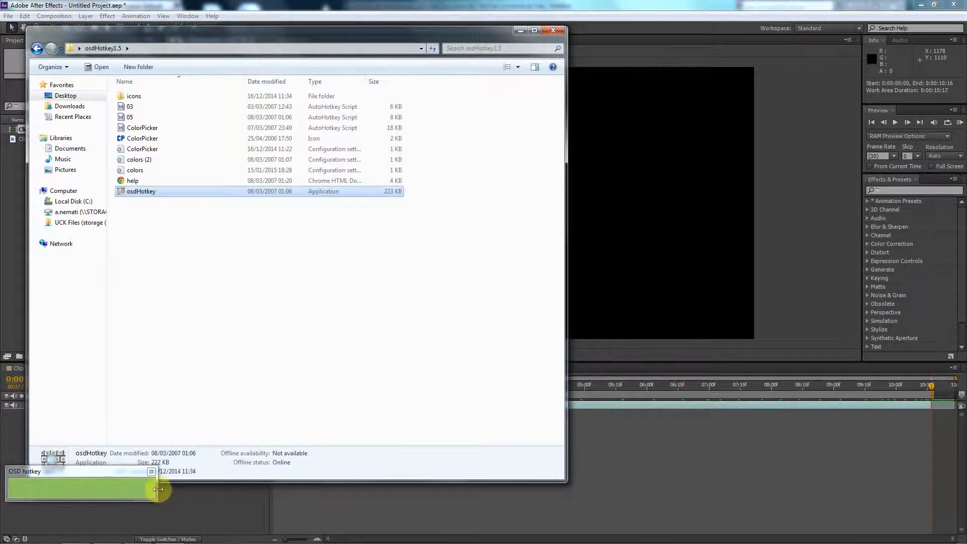
left_click_drag(238, 496, 372, 501)
left_click(553, 30)
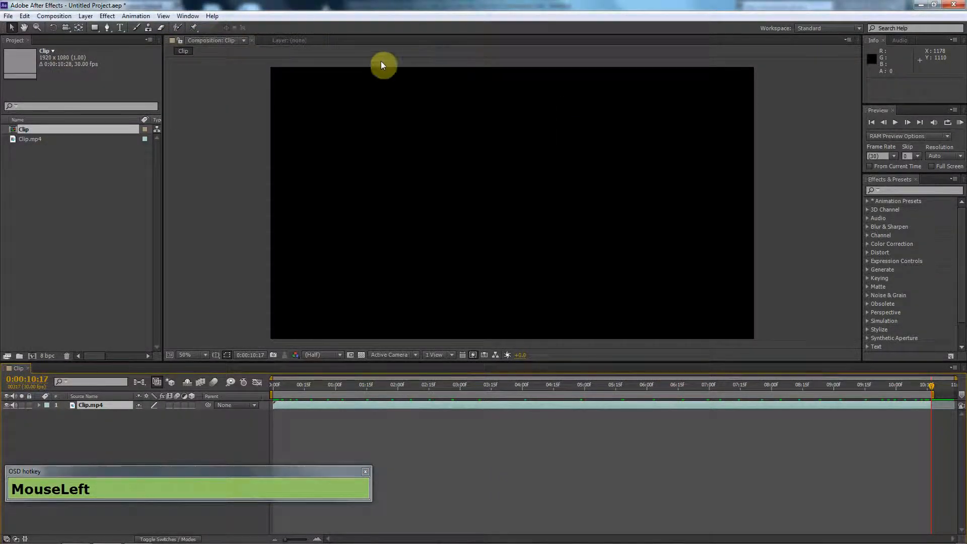
Deselect the clip and return the composition's current time to 0:00:00:00
left_click(75, 240)
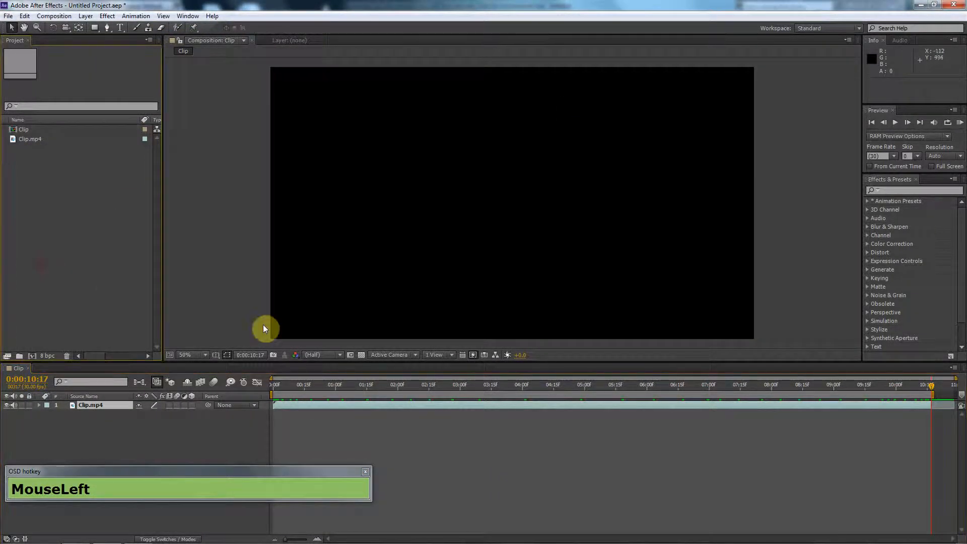
left_click(129, 443)
left_click_drag(282, 386, 332, 384)
left_click_drag(449, 386, 229, 397)
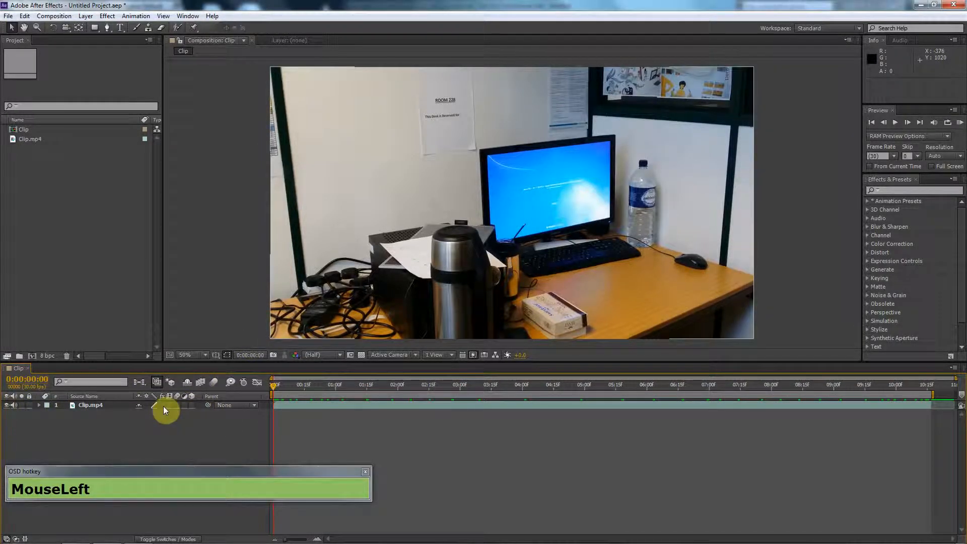
left_click(24, 16)
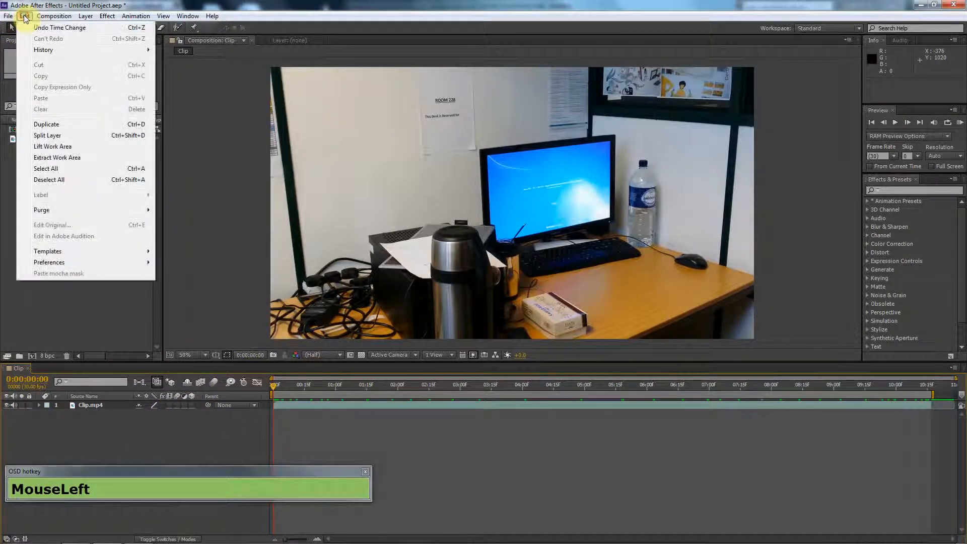
left_click(8, 16)
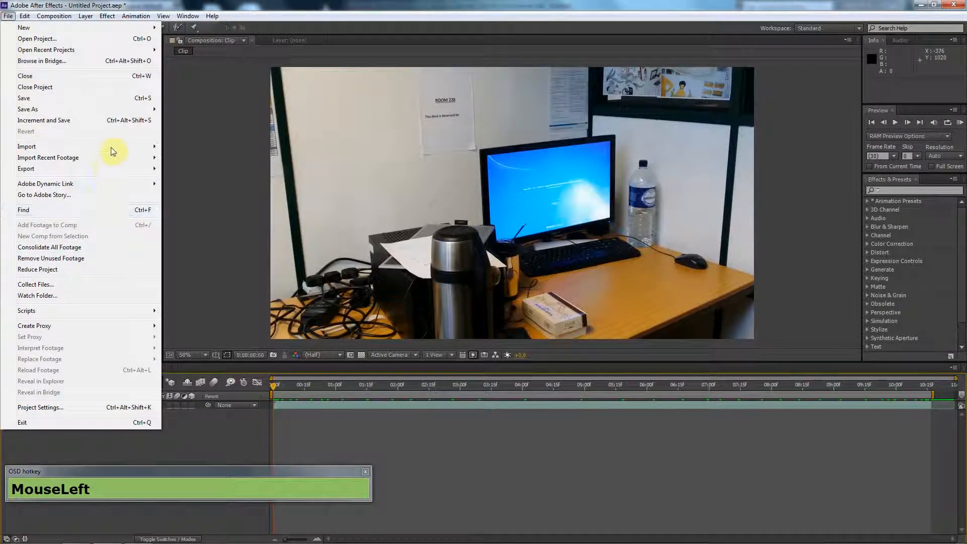
left_click(224, 129)
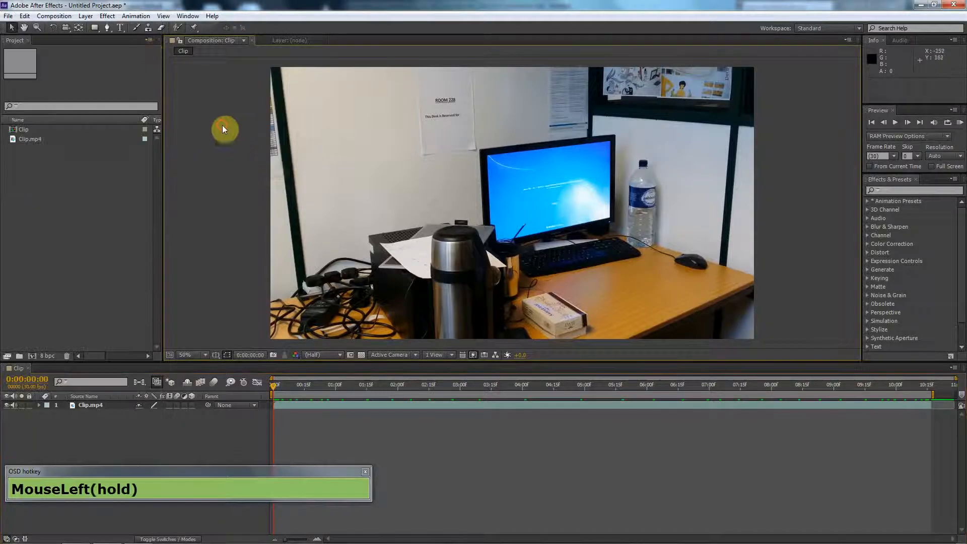
left_click(54, 16)
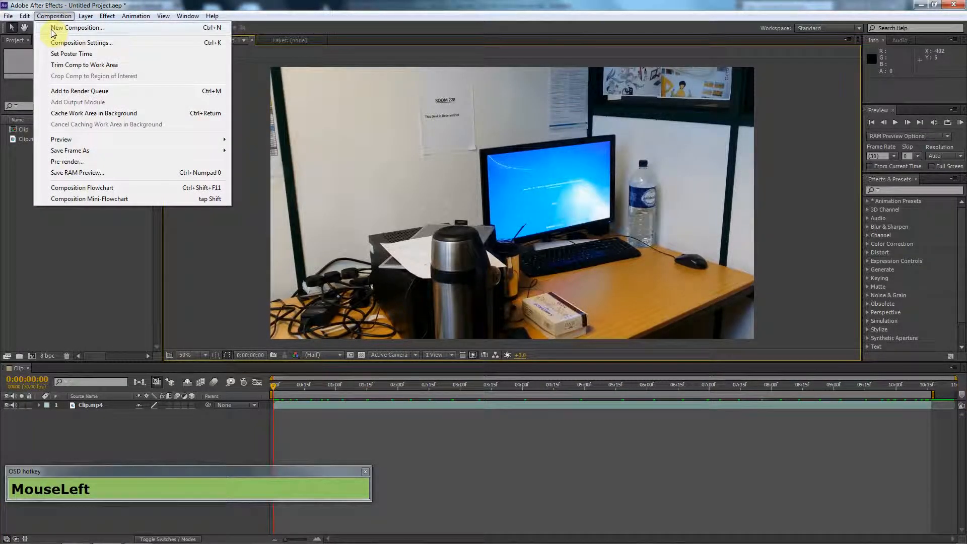
left_click(259, 26)
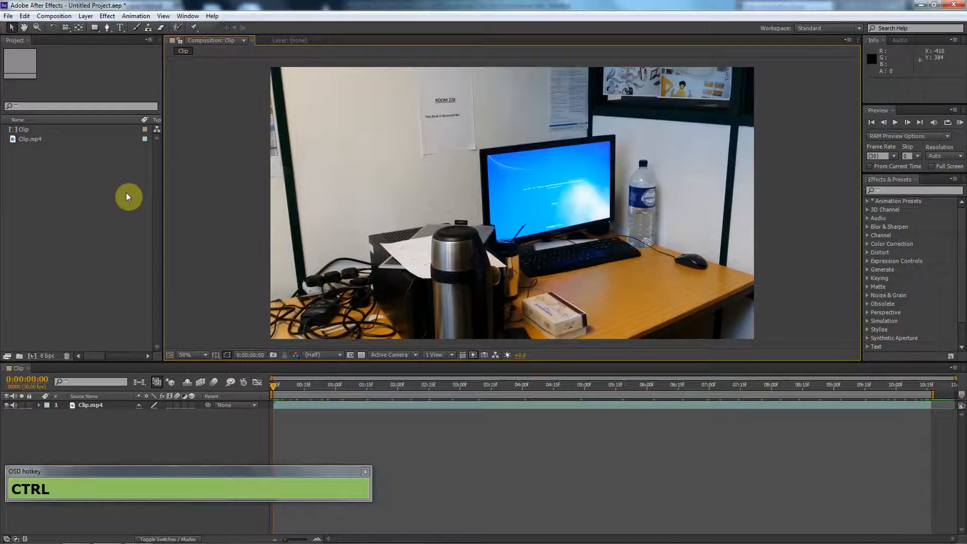
Add the Clip composition to the render queue and set its output format to JPEG Sequence
key("ctrl+m")
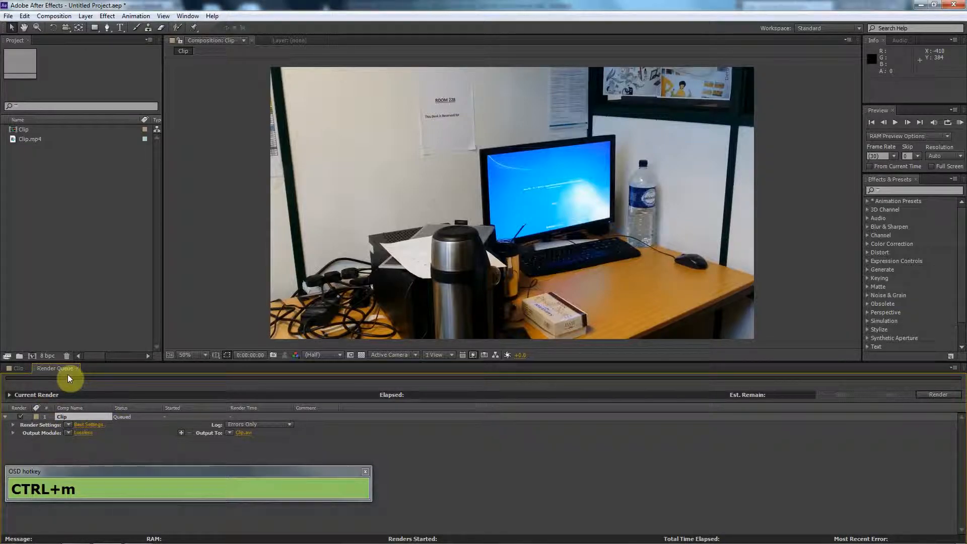
left_click(83, 433)
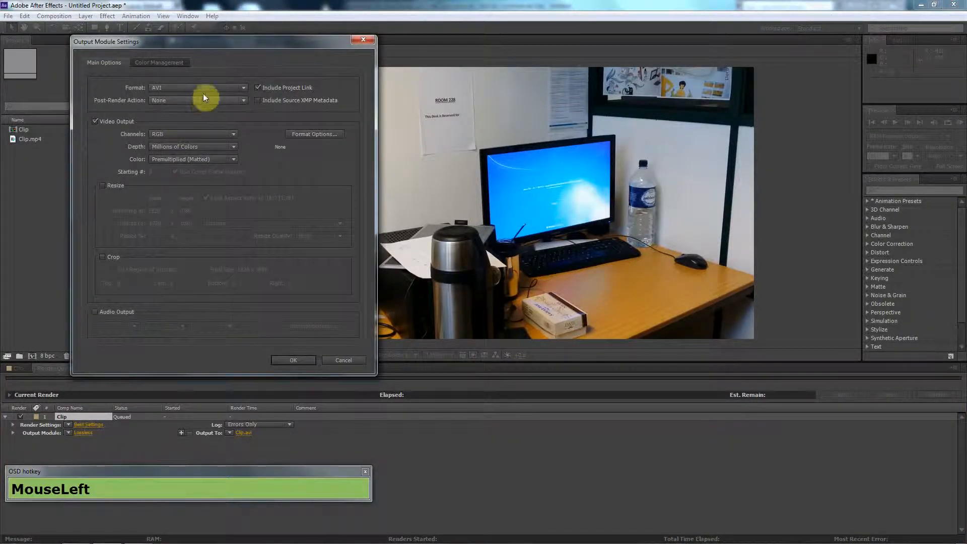
left_click(204, 89)
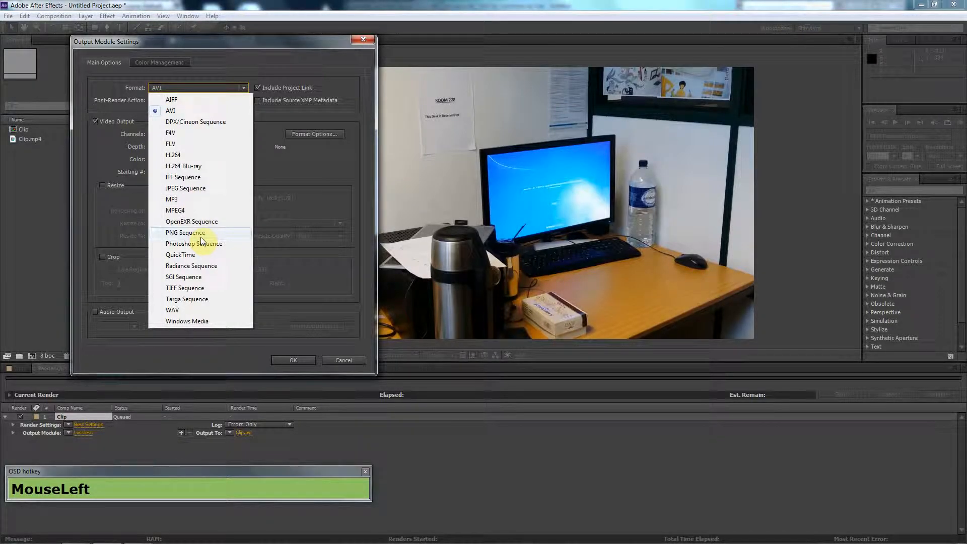
left_click(186, 188)
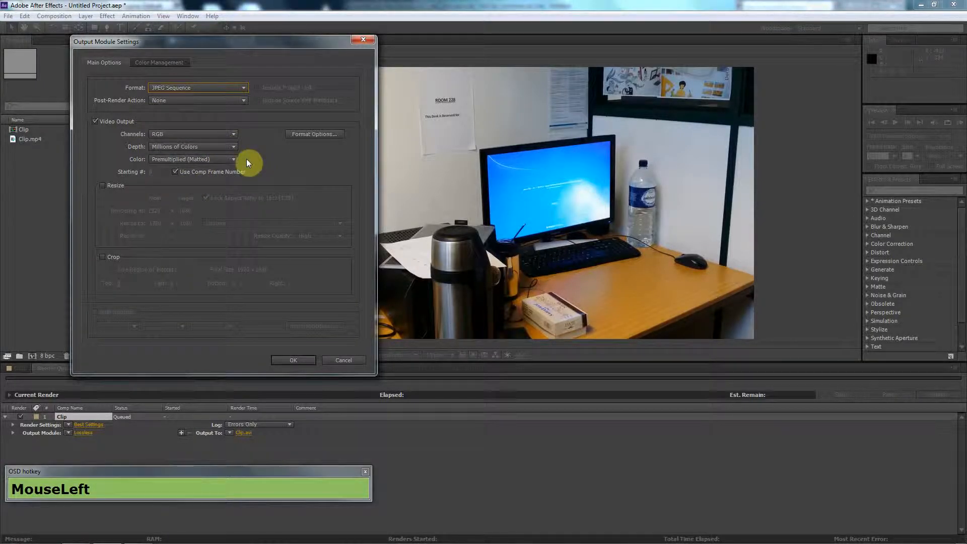
Set the JPEG image quality to Maximum and accept the output module settings
left_click(327, 133)
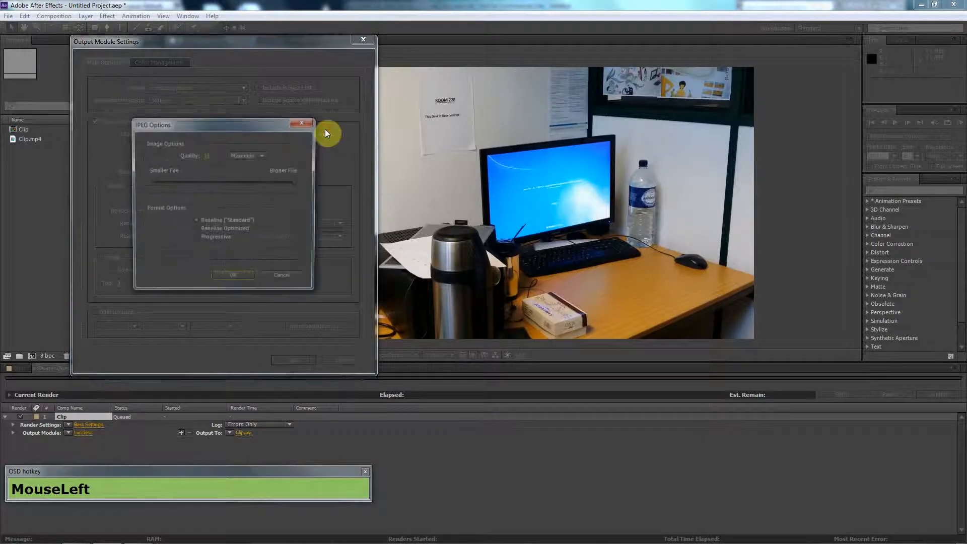
left_click_drag(310, 179, 291, 184)
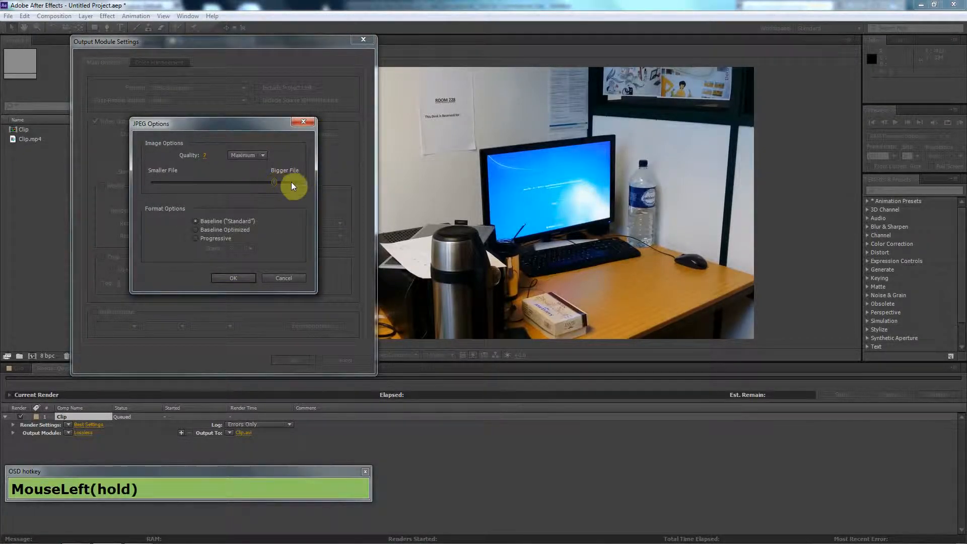
left_click(232, 278)
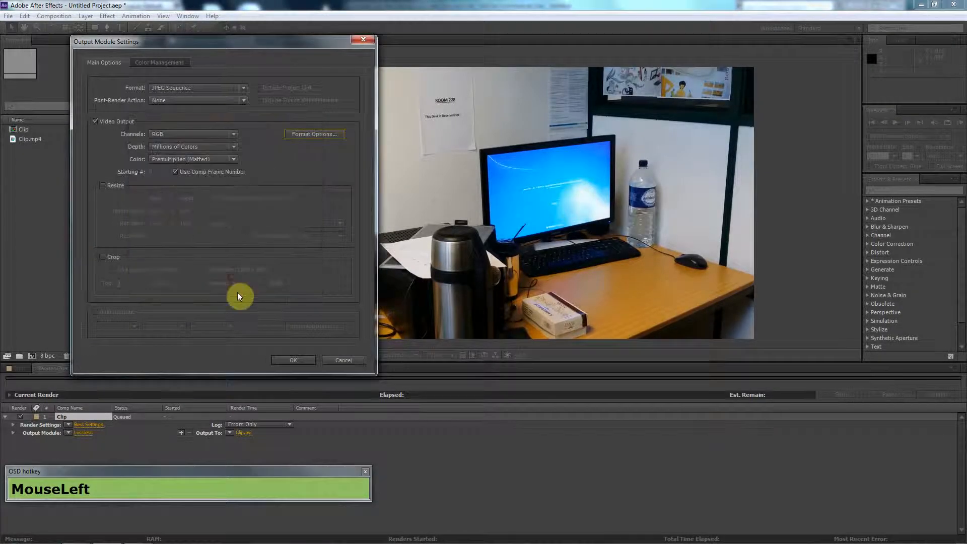
left_click(287, 360)
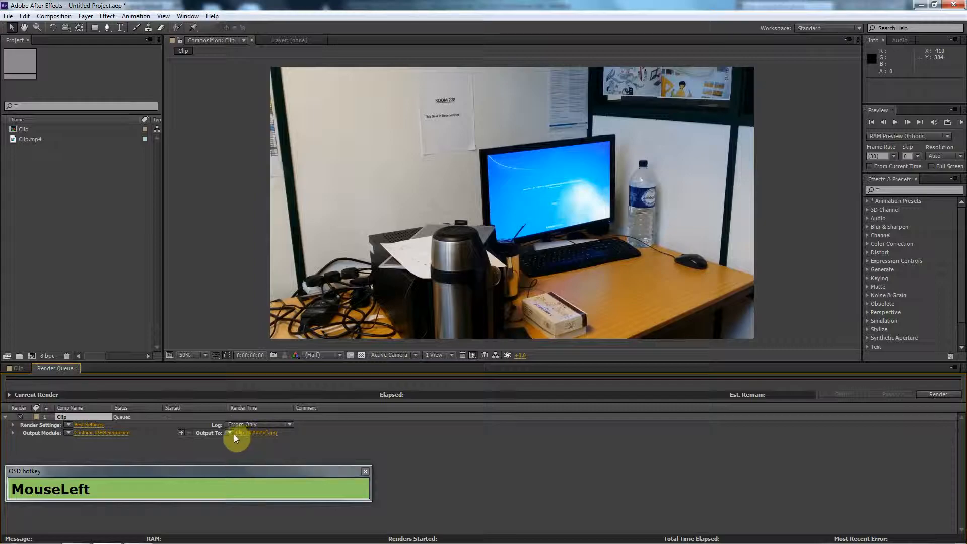
Open the render's output destination and create a new folder inside the 3DsMax folder
left_click(261, 434)
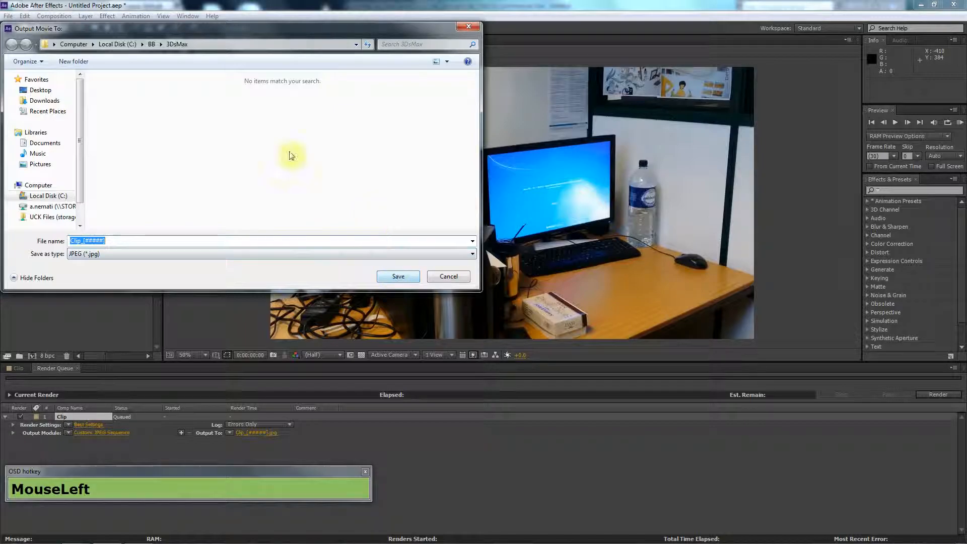
right_click(141, 126)
left_click(187, 245)
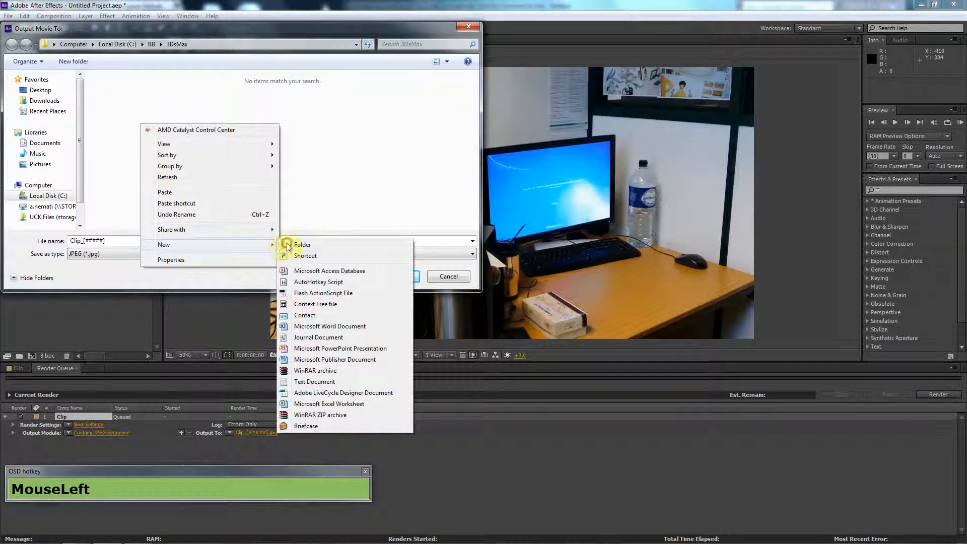
left_click(288, 246)
Name the new folder inside the 3DsMax folder JPEG
type("J")
key("BackSpace")
type("Jpeg")
key("BackSpace")
key("BackSpace")
key("BackSpace")
key("BackSpace")
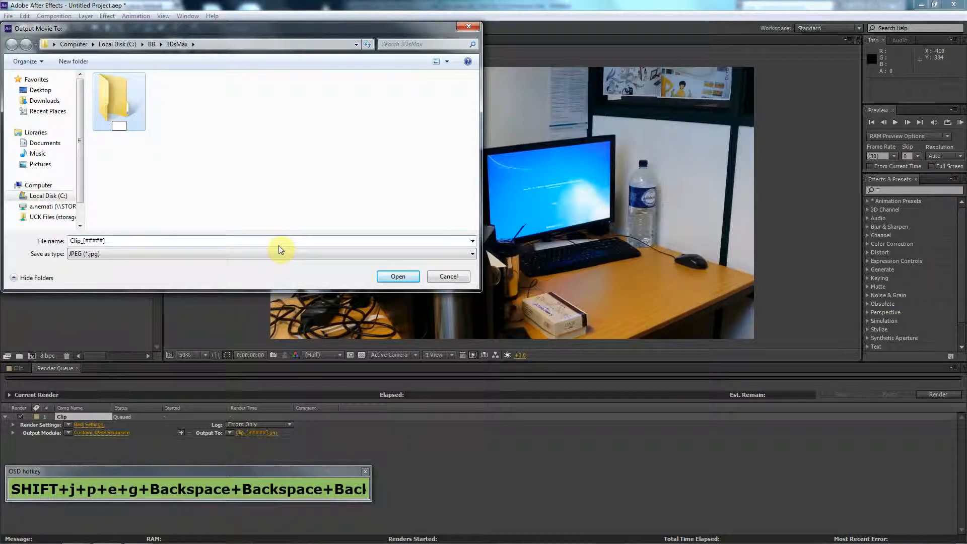
type("J")
key("BackSpace")
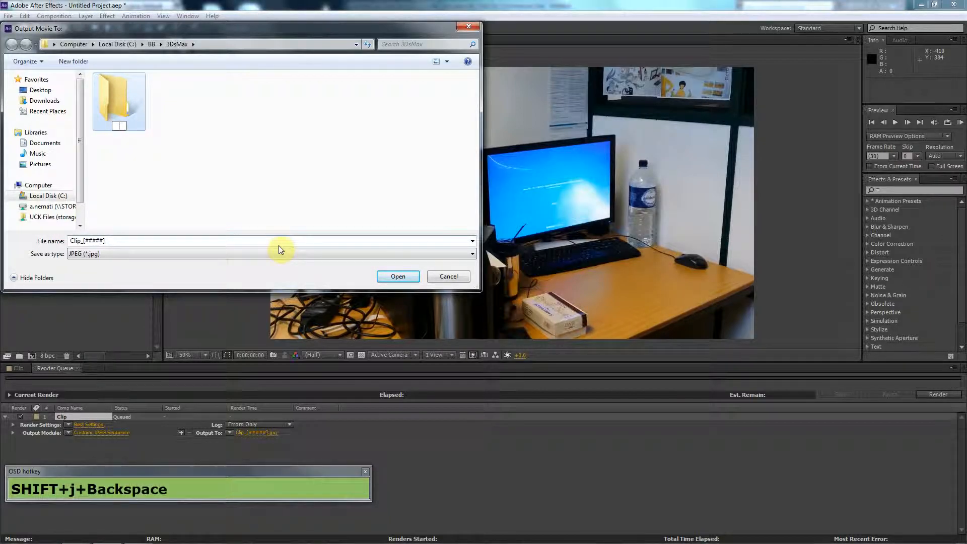
type("J")
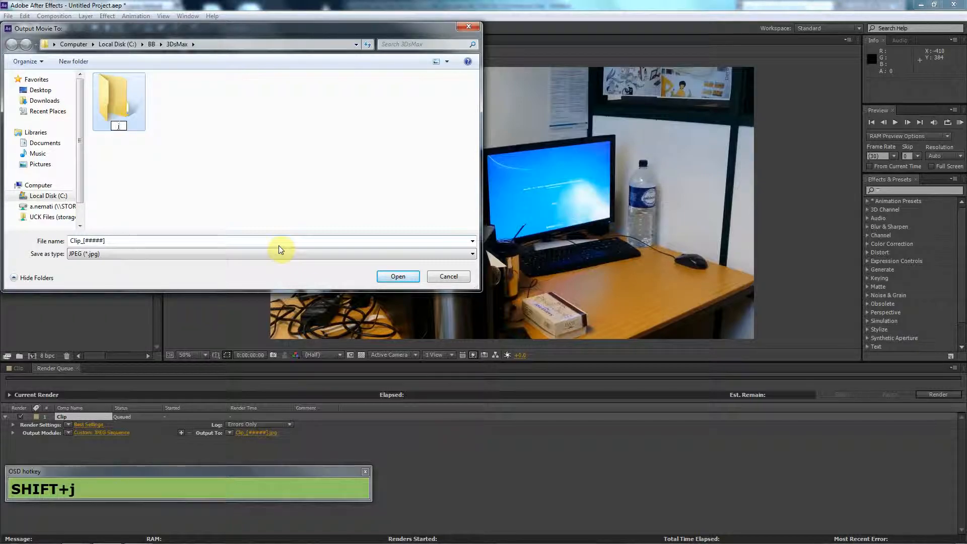
key("BackSpace")
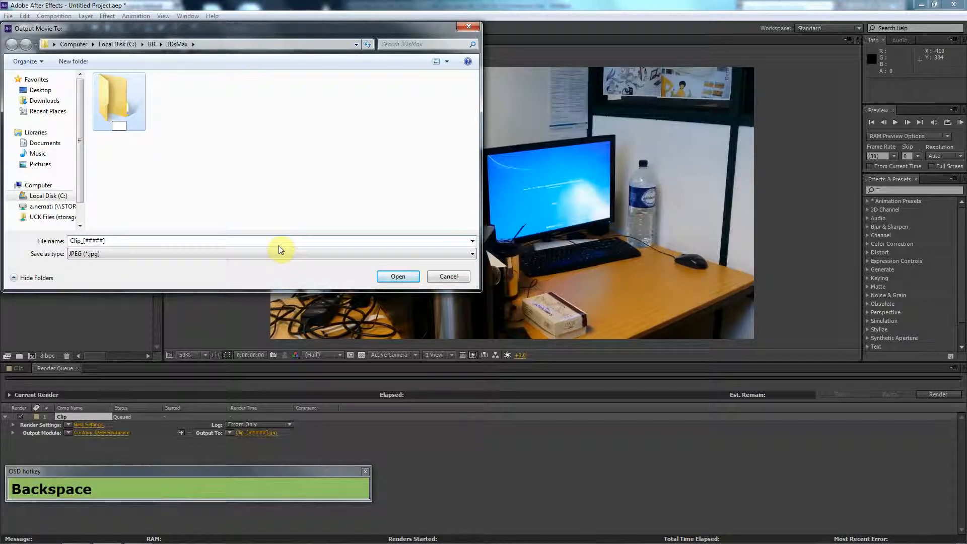
type("j")
key("BackSpace")
key("BackSpace")
key("BackSpace")
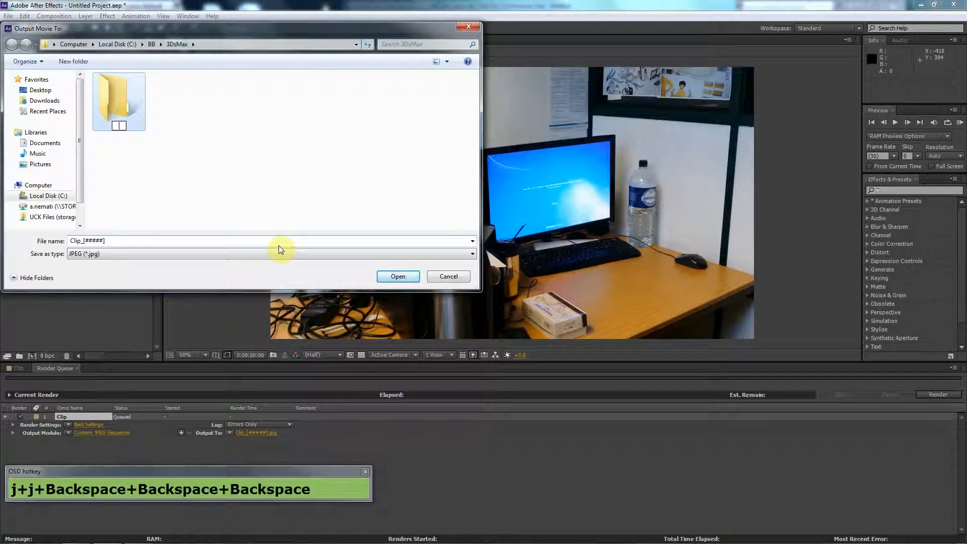
type("jp")
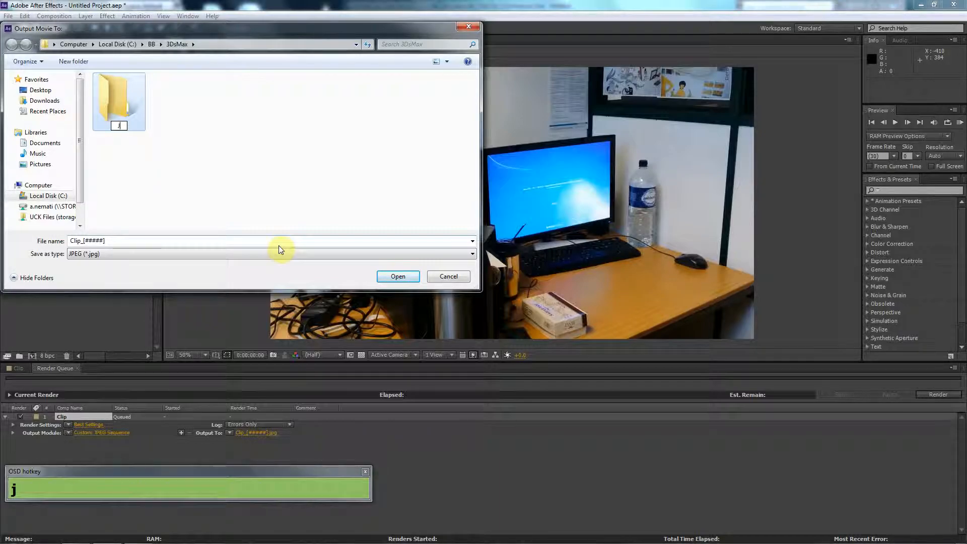
key("BackSpace")
key("BackSpace")
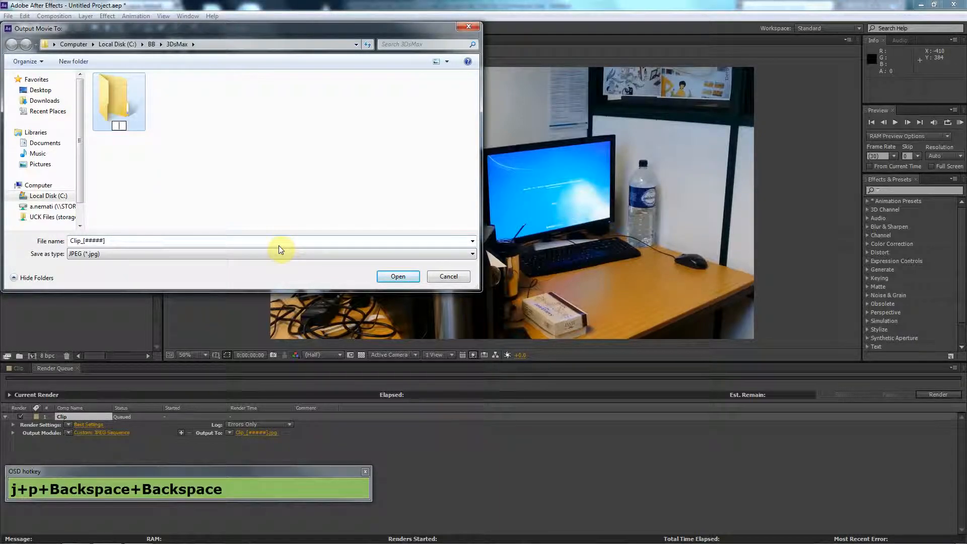
type("JPEG")
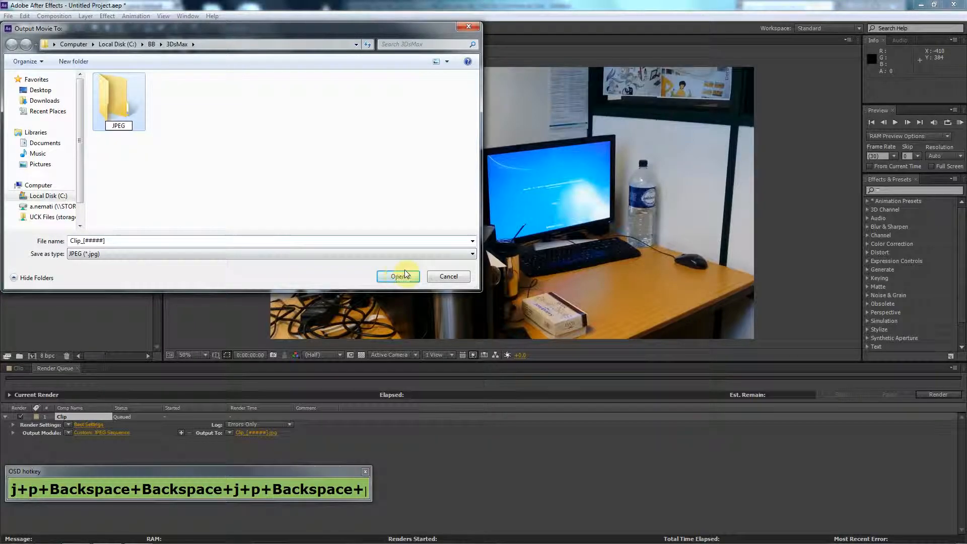
left_click(302, 134)
Save the image sequence output as Clip_[#####] in the JPEG folder and start rendering the queued Clip composition
double_click(129, 104)
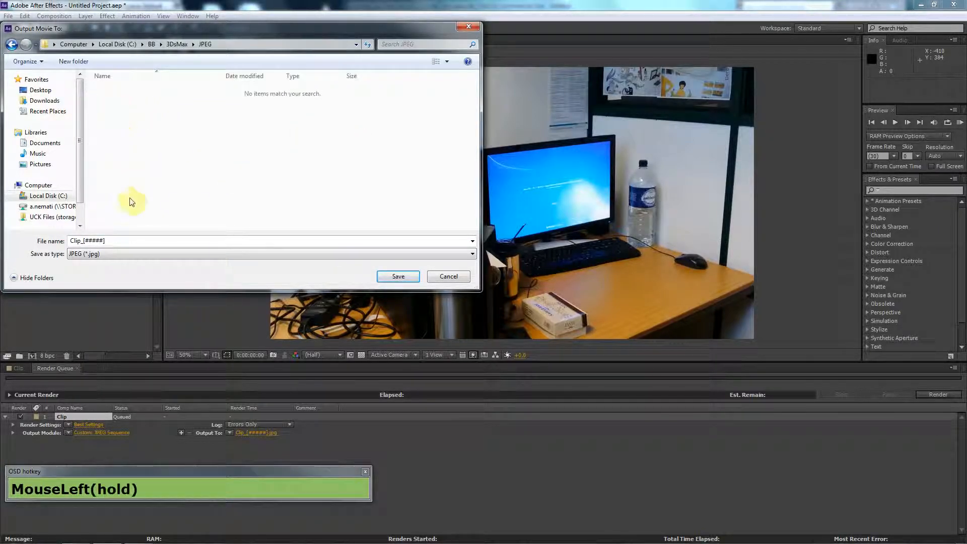
left_click(398, 276)
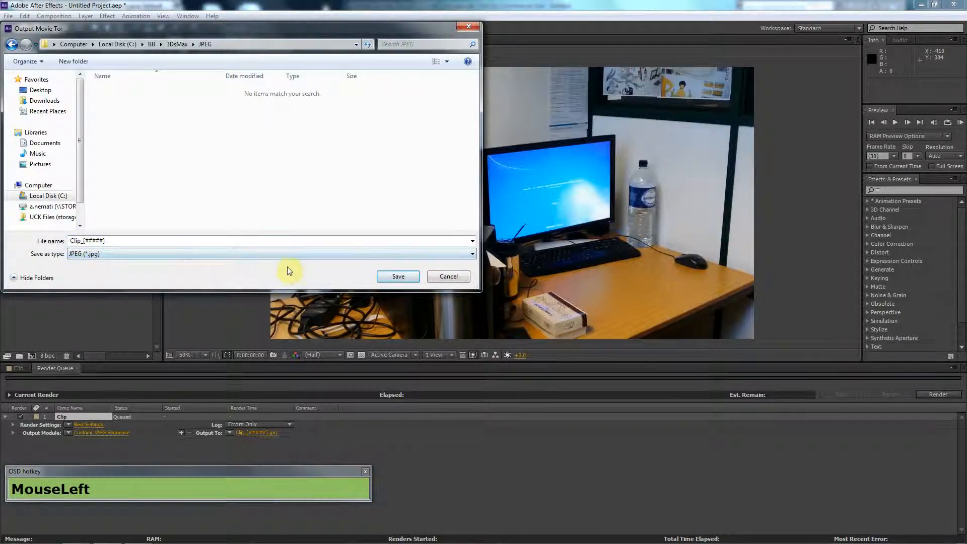
left_click(398, 276)
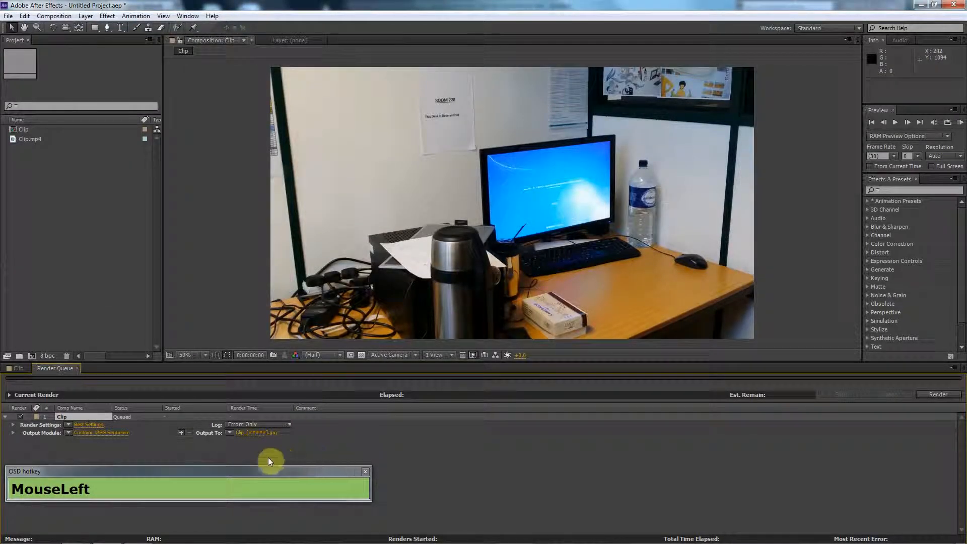
left_click(934, 395)
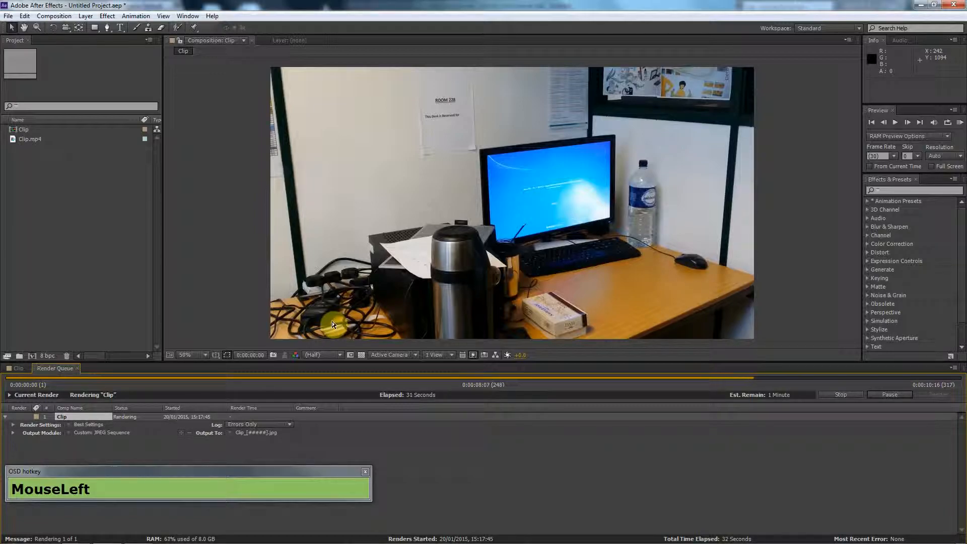
Switch to Windows Explorer and open the JPEG output folder at C:\BB\3DsMax\JPEG
mouse_move(216, 540)
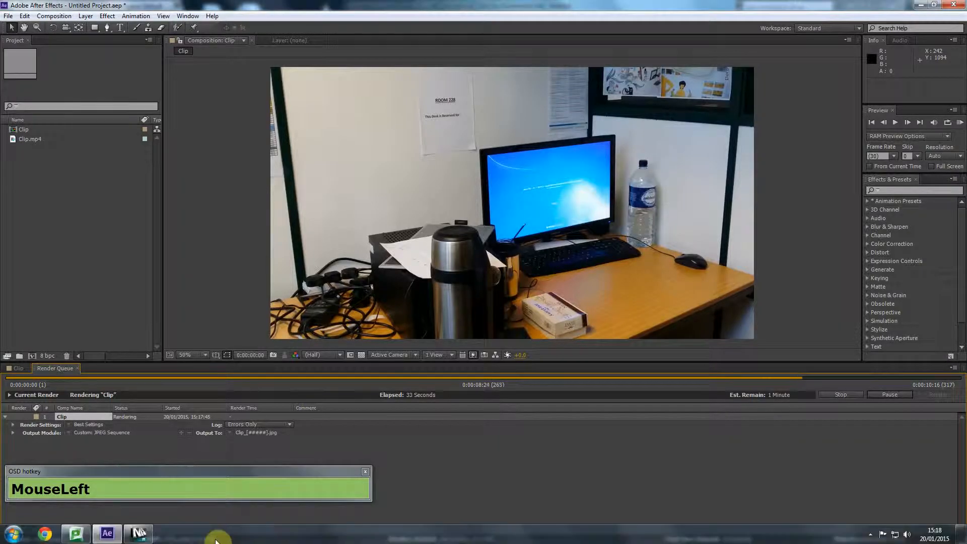
left_click(13, 533)
left_click(162, 364)
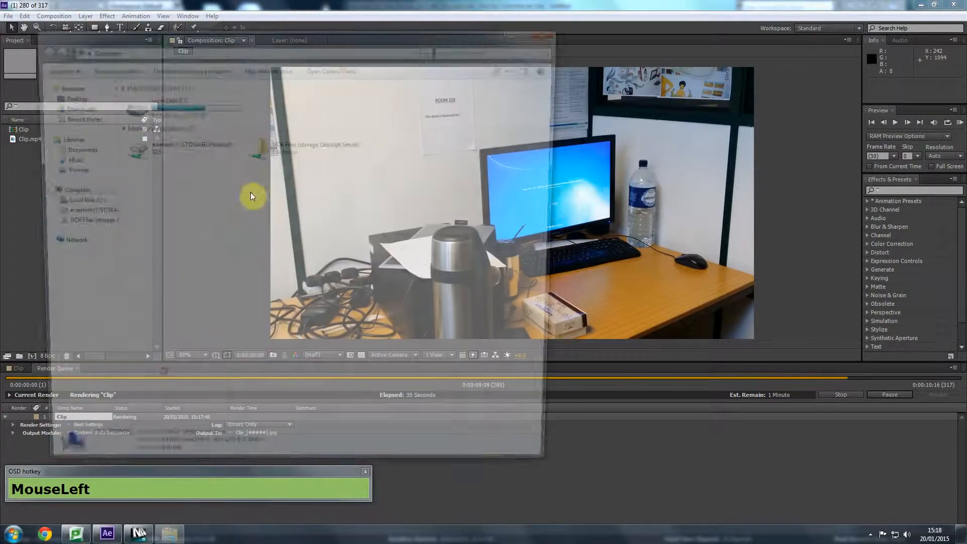
double_click(159, 98)
double_click(162, 118)
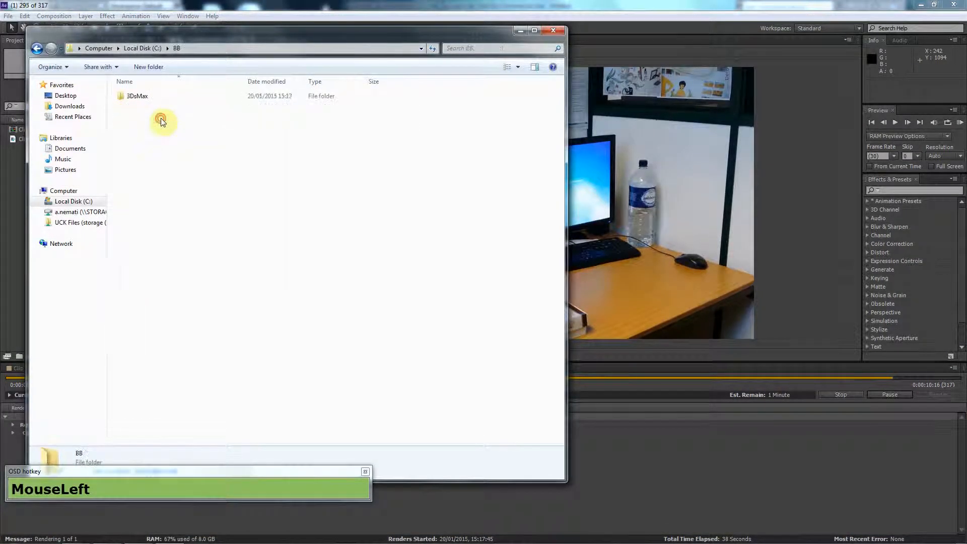
double_click(168, 96)
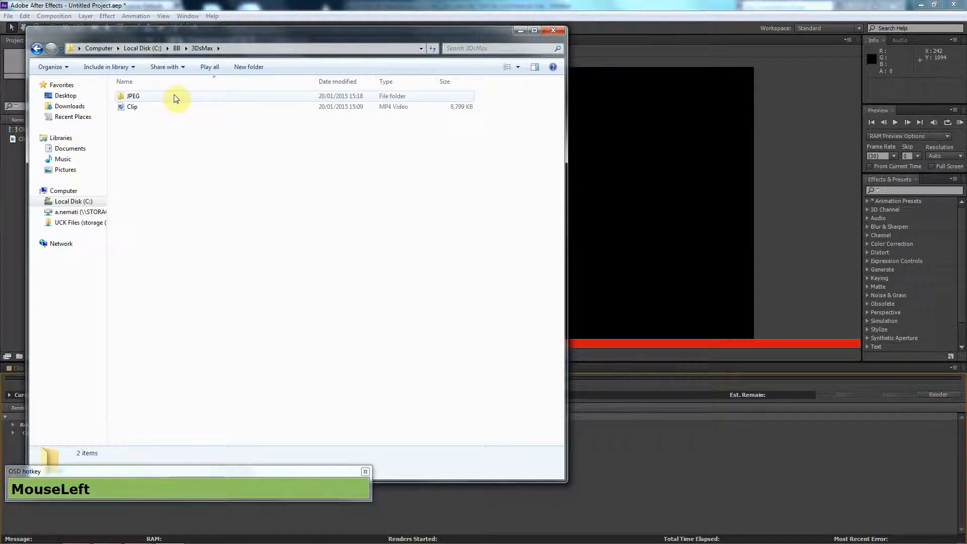
double_click(171, 95)
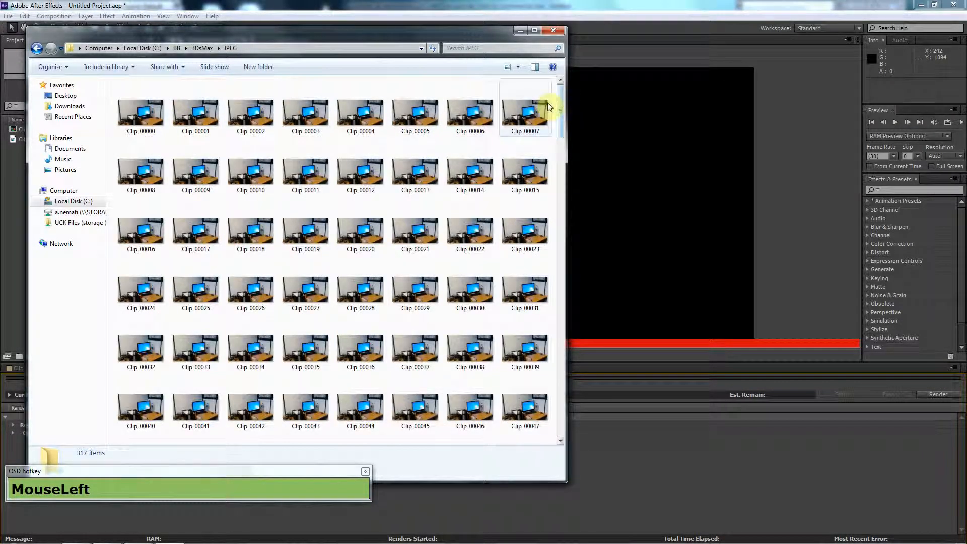
Select all rendered frames, check the sequence through its last frame, Clip_00316, and close the folder window
key("ctrl+a")
left_click_drag(337, 40, 355, 15)
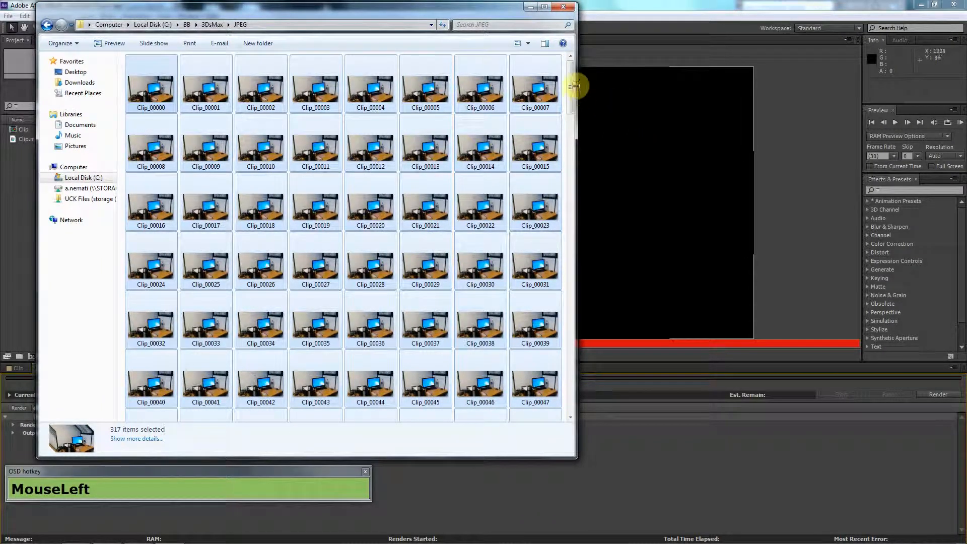
left_click_drag(572, 86, 573, 377)
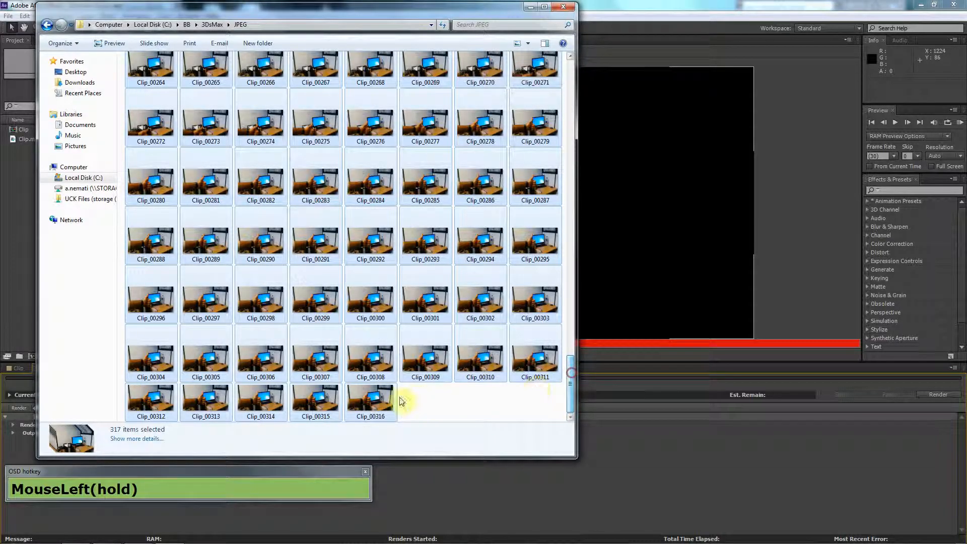
left_click(378, 402)
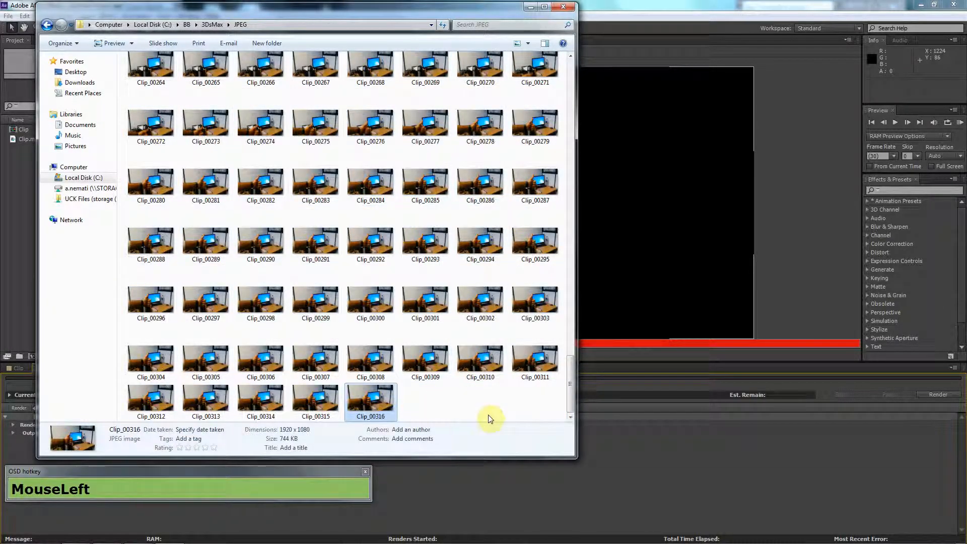
left_click_drag(467, 398, 131, 28)
left_click(571, 9)
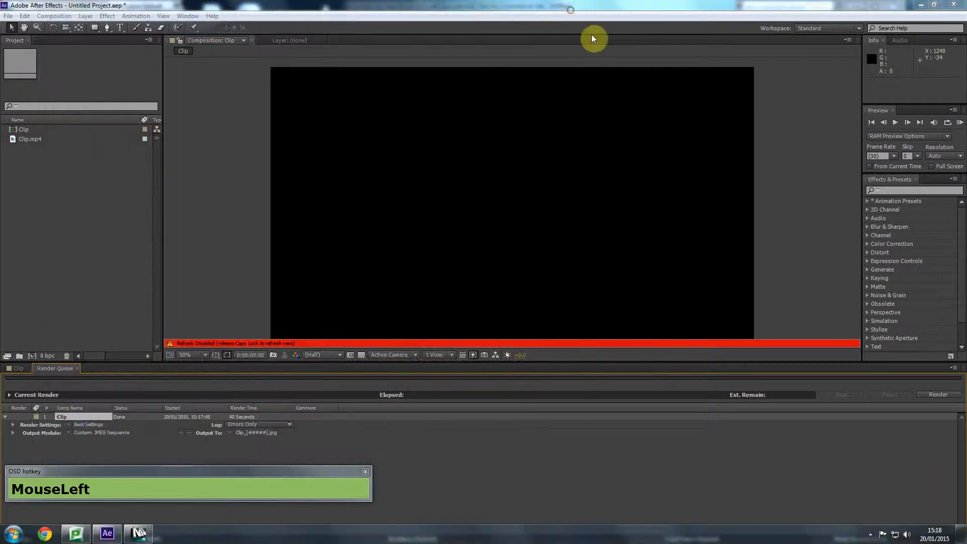
Close After Effects and switch to 3ds Max Design with its empty perspective viewport
left_click(953, 5)
left_click(502, 289)
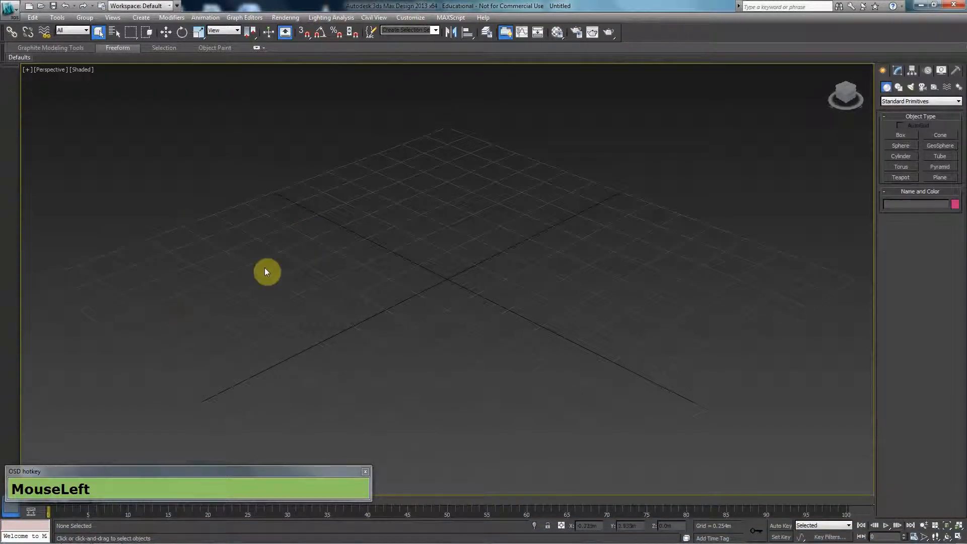
scroll(319, 277, "down", 4)
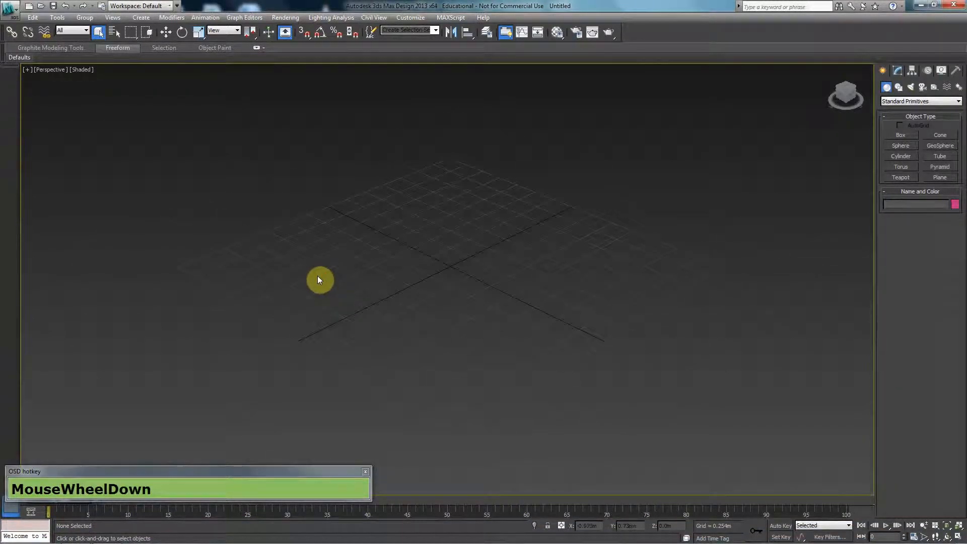
scroll(318, 280, "up", 2)
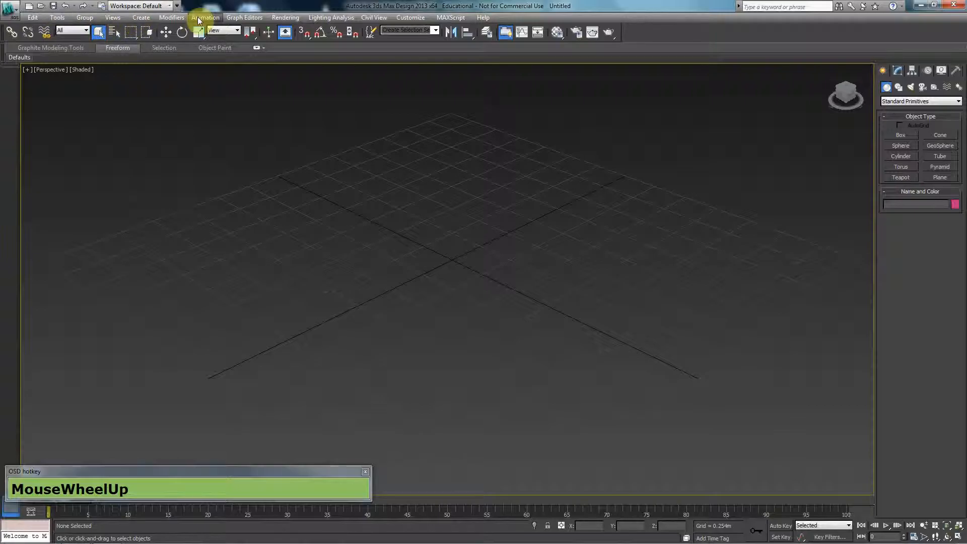
Open the viewport background configuration and set the background source to Use Files
left_click(113, 17)
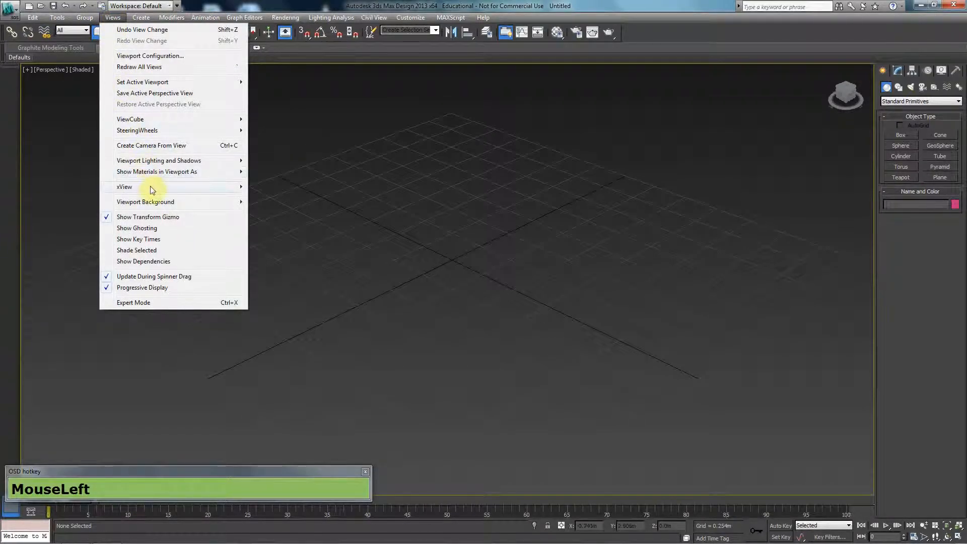
mouse_move(166, 201)
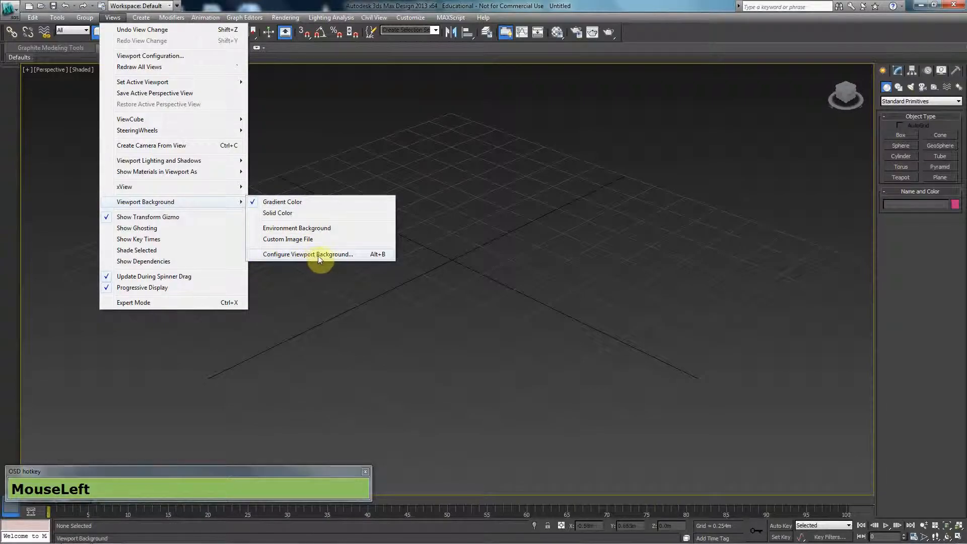
left_click(363, 257)
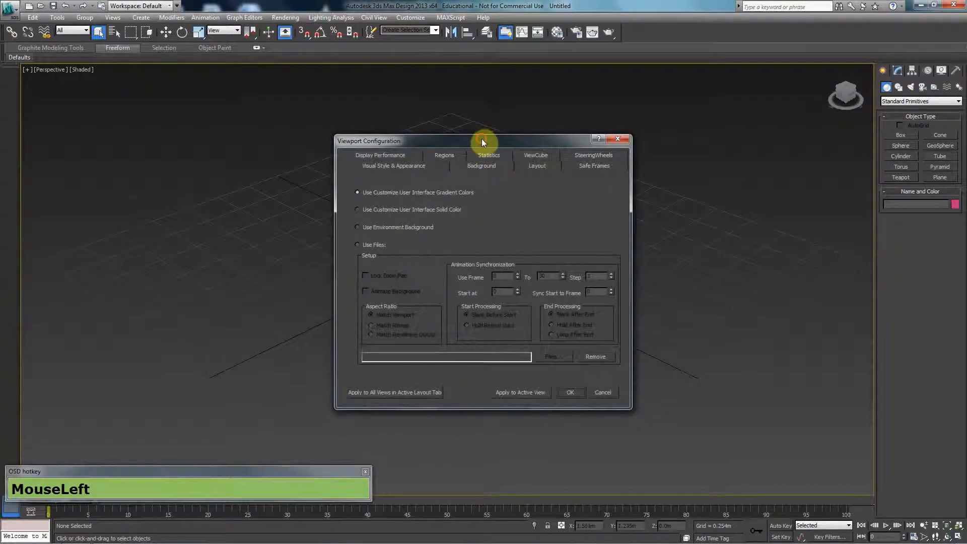
left_click_drag(481, 140, 430, 96)
left_click(305, 200)
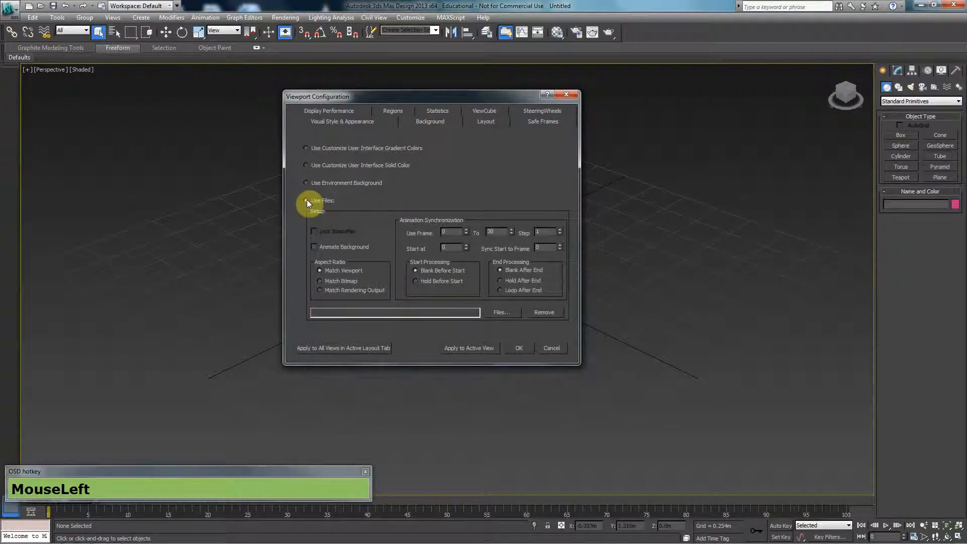
Browse for a background image file in C:\BB\3DsMax\JPEG and select the first frame, Clip_00000
left_click(503, 313)
left_click(410, 140)
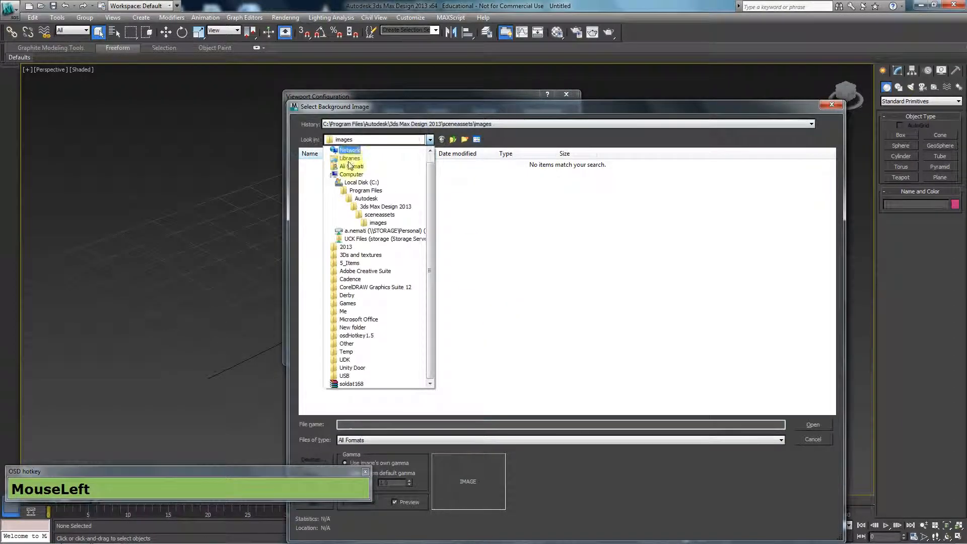
left_click(361, 182)
double_click(332, 188)
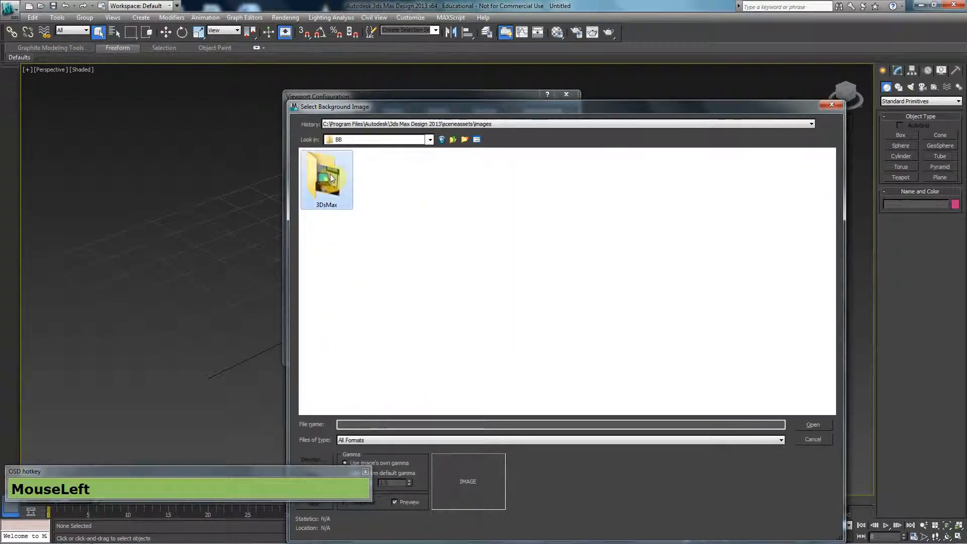
double_click(332, 178)
left_click_drag(387, 108, 482, 44)
left_click(305, 154)
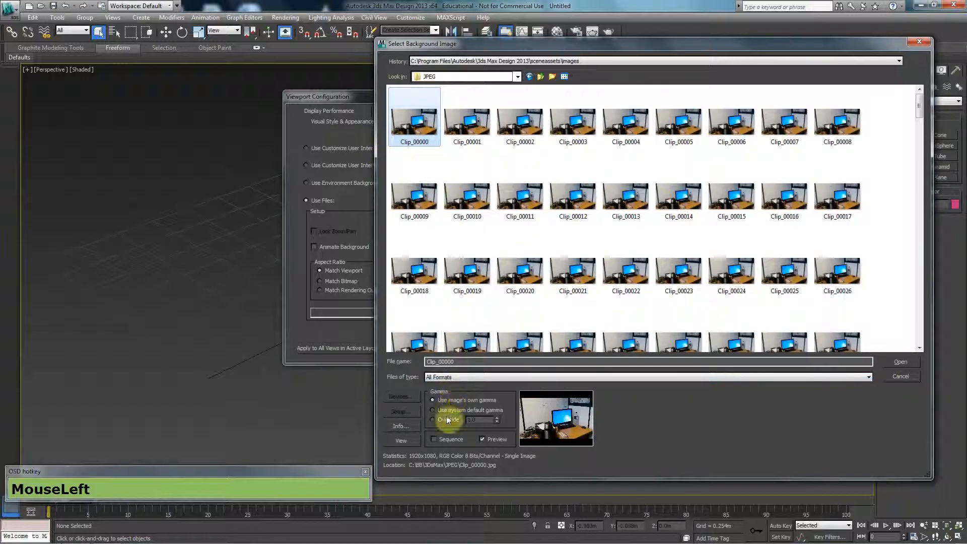
Enable the Sequence option, accept the image file list with frames 0 to 316, and load the sequence as the background
left_click(433, 439)
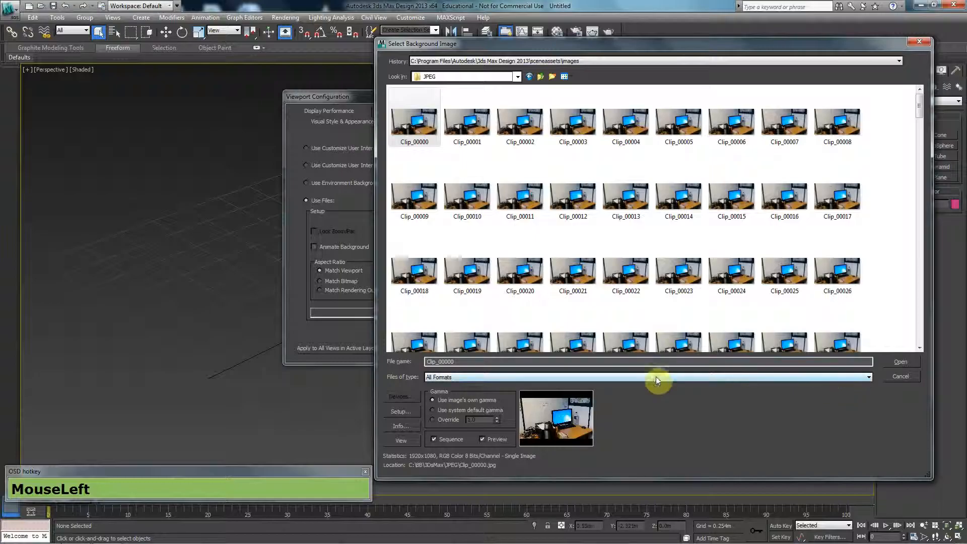
left_click(395, 411)
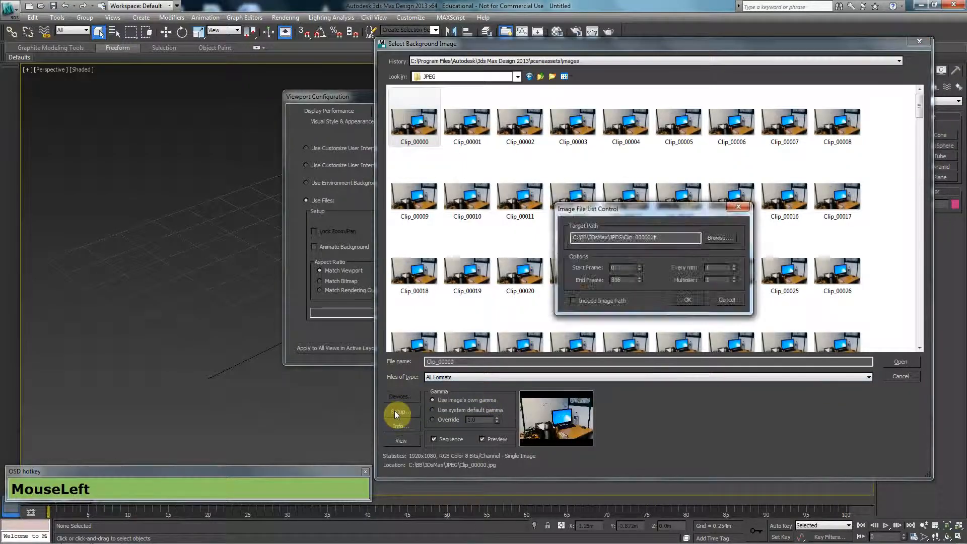
left_click(688, 299)
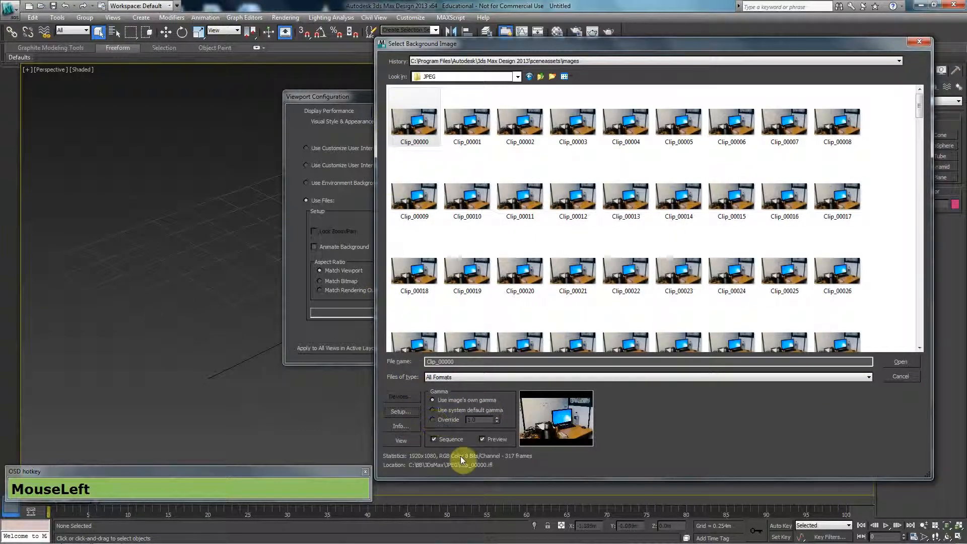
left_click(896, 362)
left_click(695, 301)
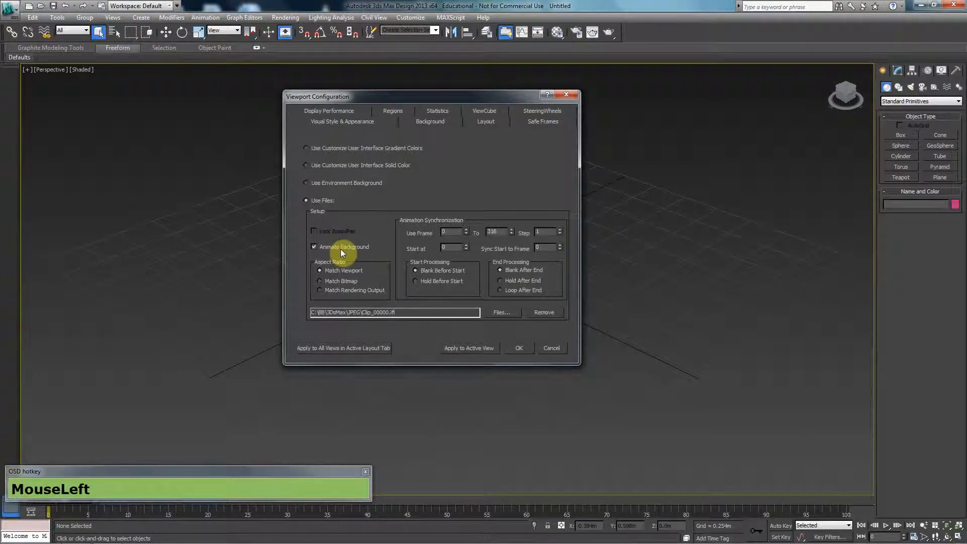
Apply the animated image sequence as the viewport background and scrub the timeline to frame 100 and back to frame 0 to preview it
left_click(516, 349)
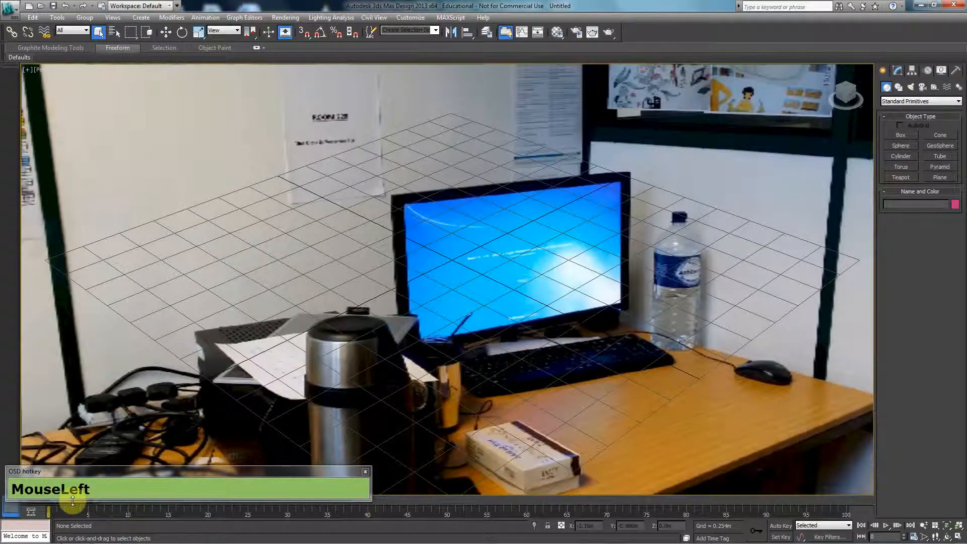
left_click(177, 505)
left_click(180, 506)
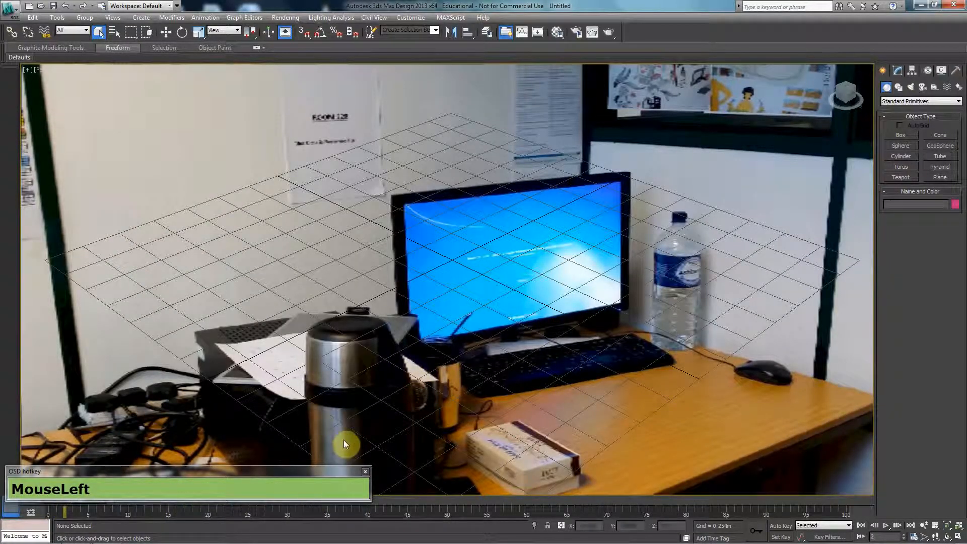
left_click_drag(247, 473, 246, 464)
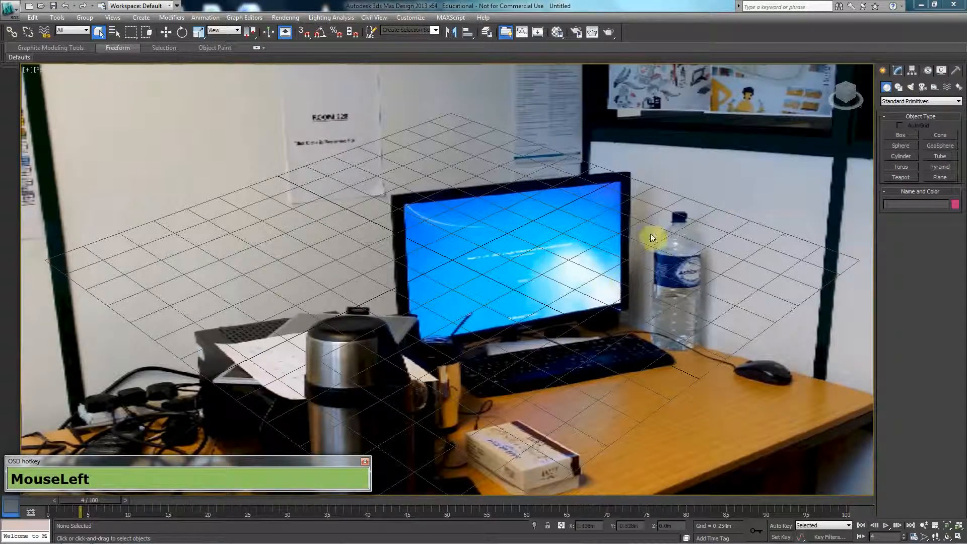
left_click_drag(86, 504, 241, 504)
left_click_drag(322, 505, 388, 504)
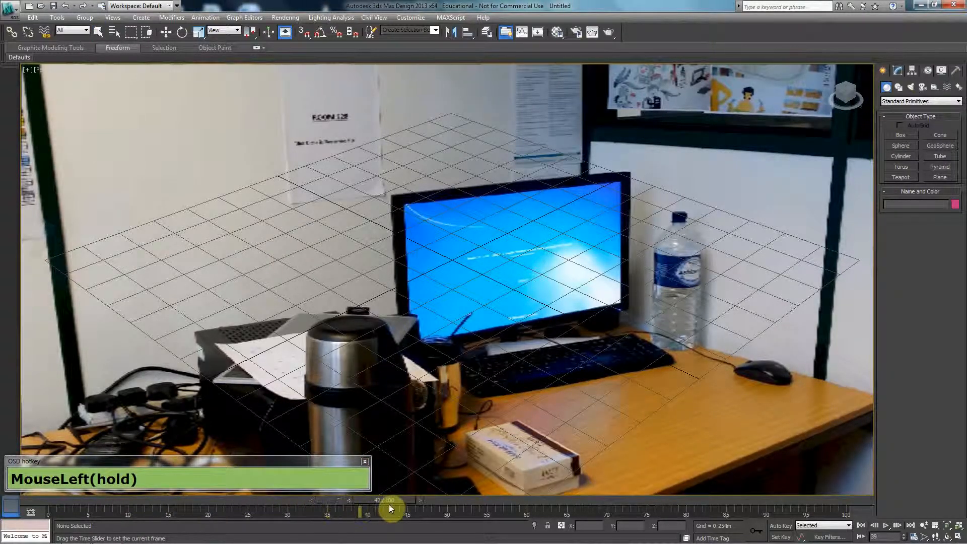
left_click_drag(539, 503, 869, 518)
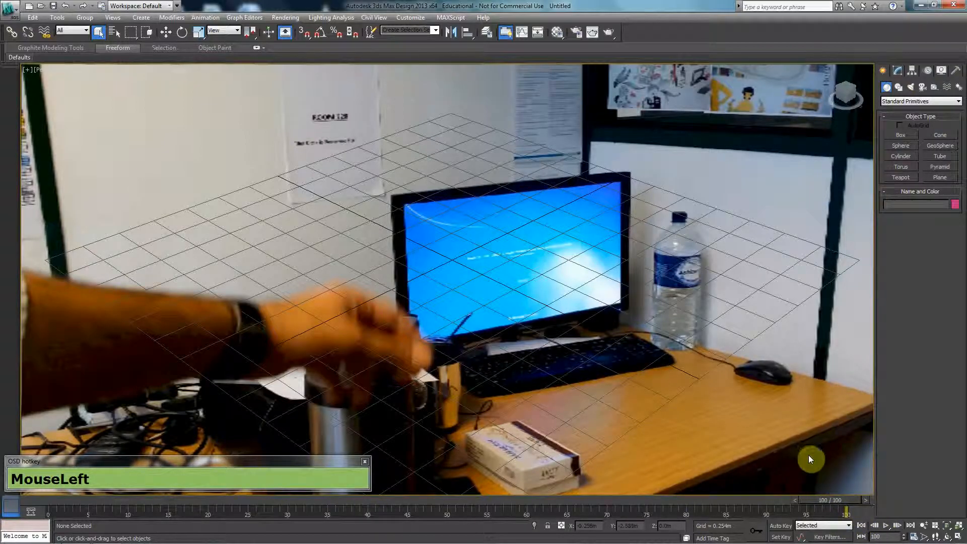
left_click_drag(806, 504, 5, 468)
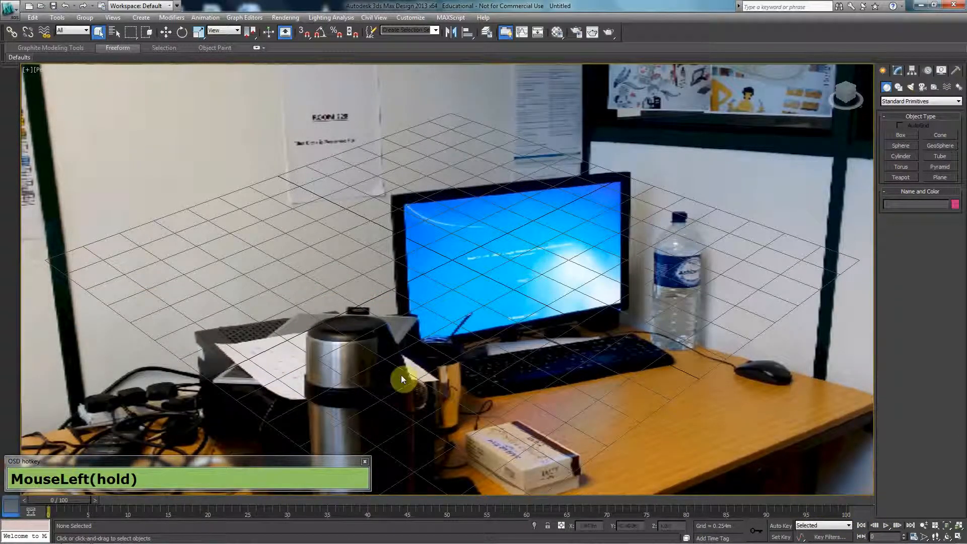
left_click(401, 378)
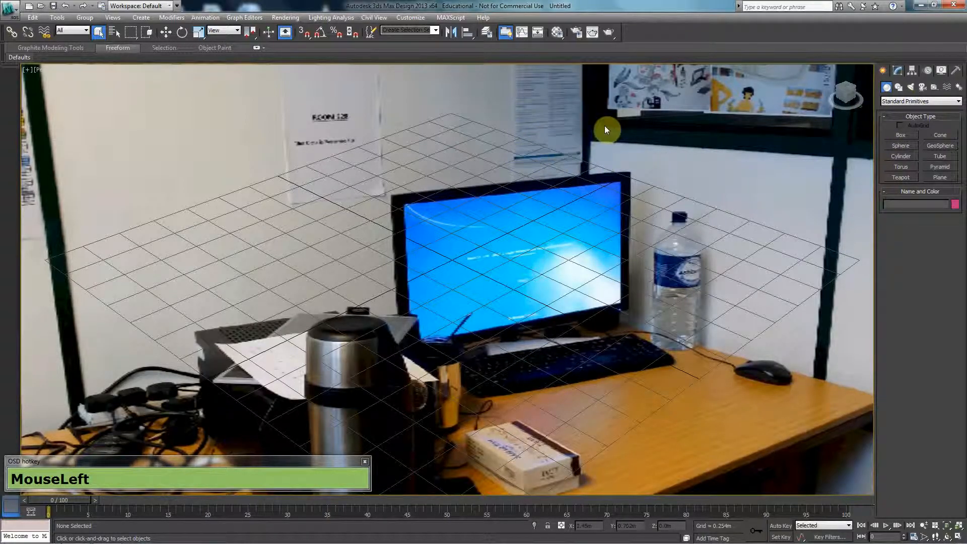
Set the render output size to HDTV (video) at 1920x1080 and show safe frames in the perspective viewport
key("F10")
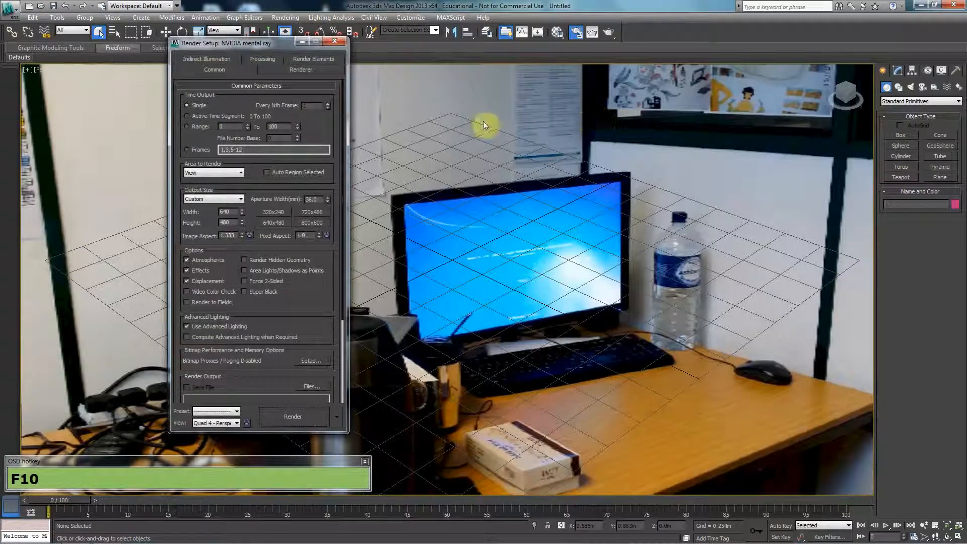
left_click_drag(270, 45, 294, 11)
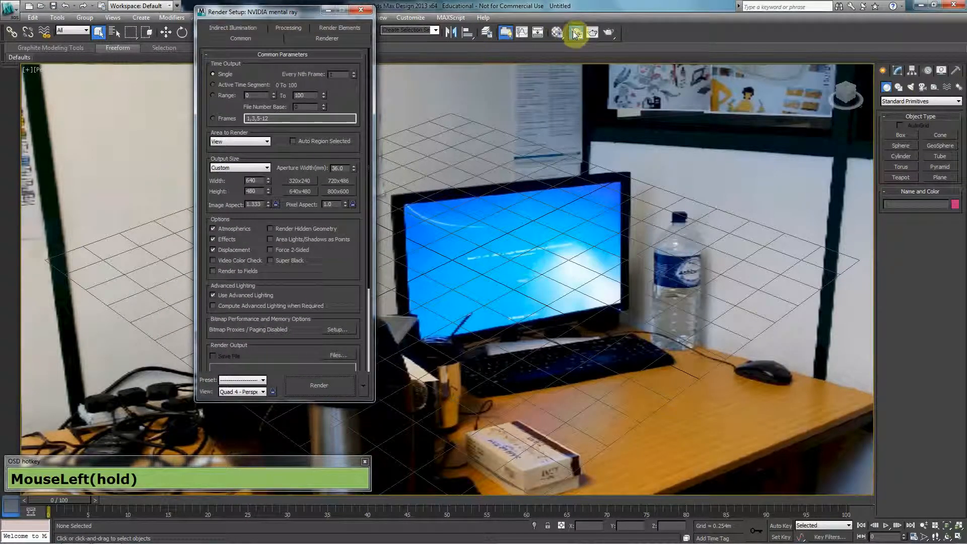
left_click(252, 168)
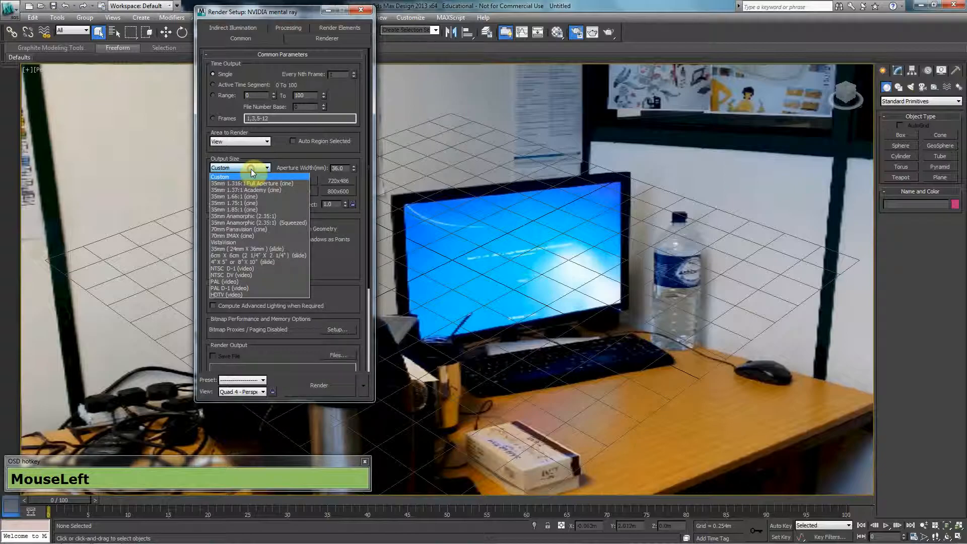
left_click(252, 295)
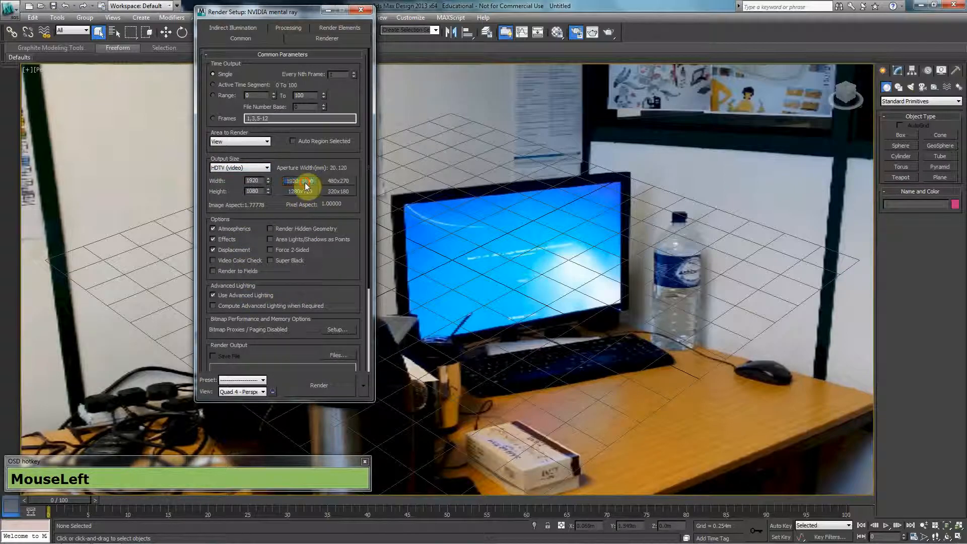
left_click(362, 11)
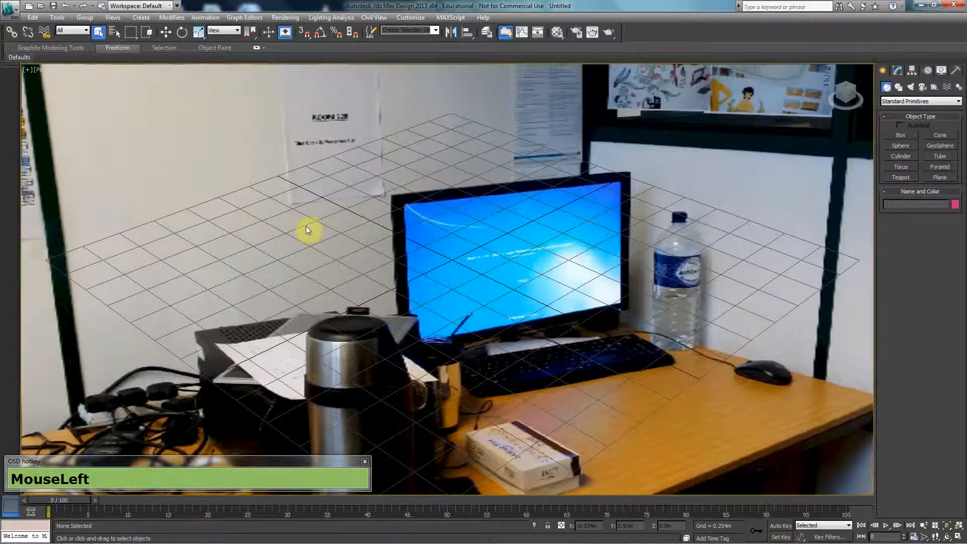
key("shift+f")
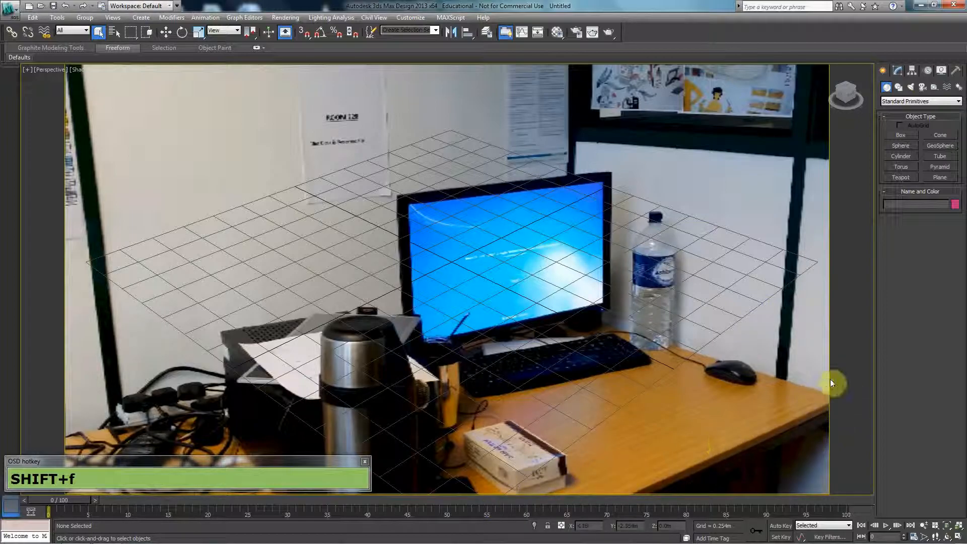
Align the perspective view's home grid with the desk surface in the background footage, beside the keyboard and mouse
middle_click_drag(582, 403, 542, 388, "alt")
middle_click_drag(479, 252, 545, 331)
scroll(546, 312, "down", 2)
middle_click_drag(535, 294, 711, 389)
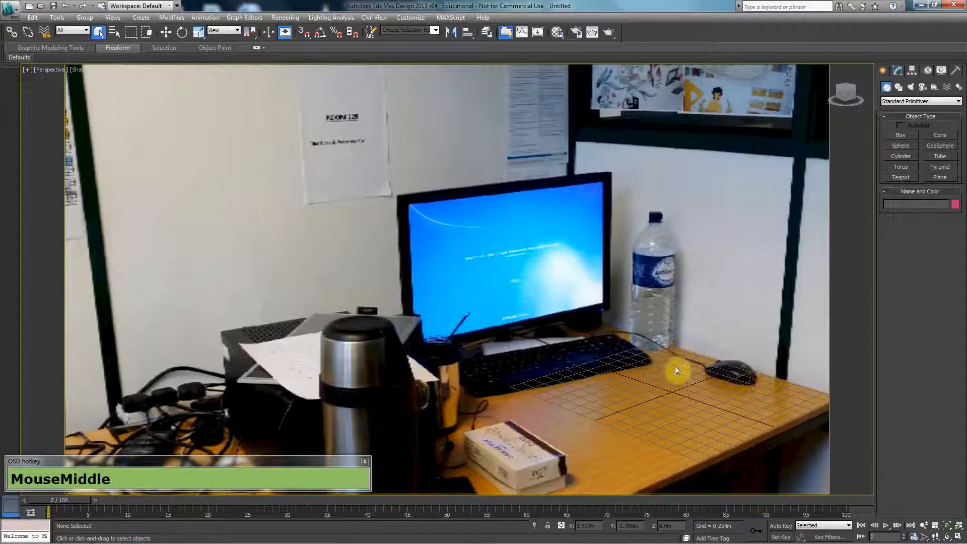
middle_click(700, 393, "alt")
middle_click_drag(687, 395, 699, 414)
middle_click_drag(699, 414, 712, 380, "alt")
left_click(555, 313)
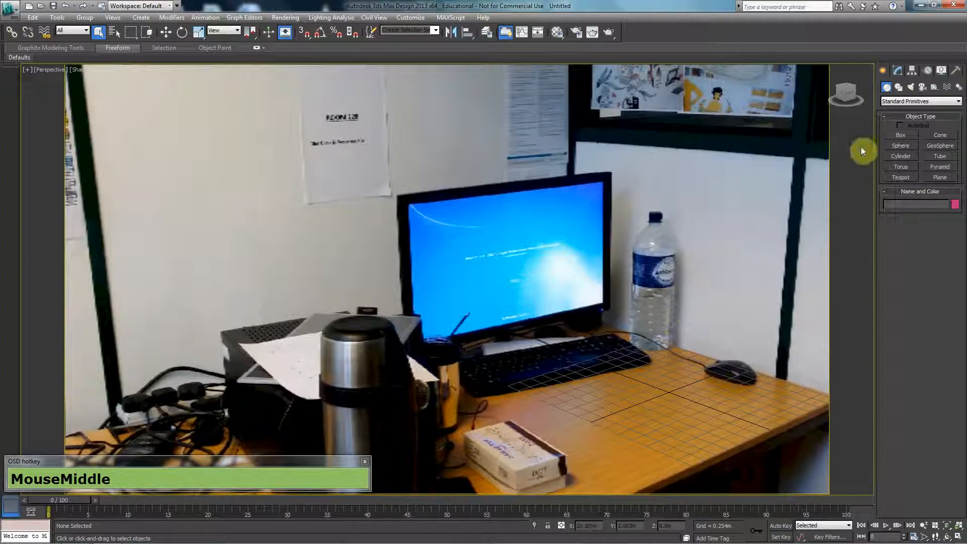
Create a test teapot on the grid over the desk to check the perspective match, and delete it
left_click(898, 135)
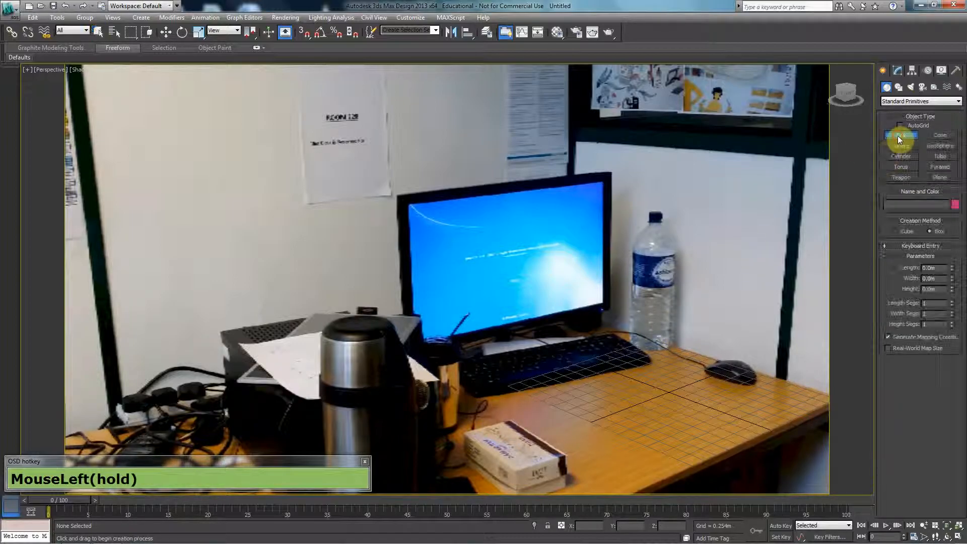
left_click(889, 178)
left_click_drag(631, 408, 622, 425)
key("w")
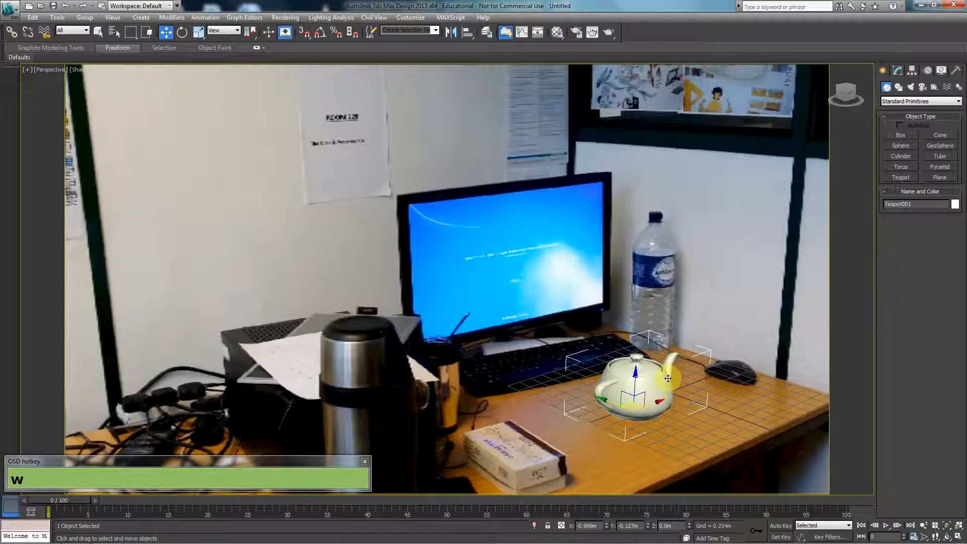
key("Delete")
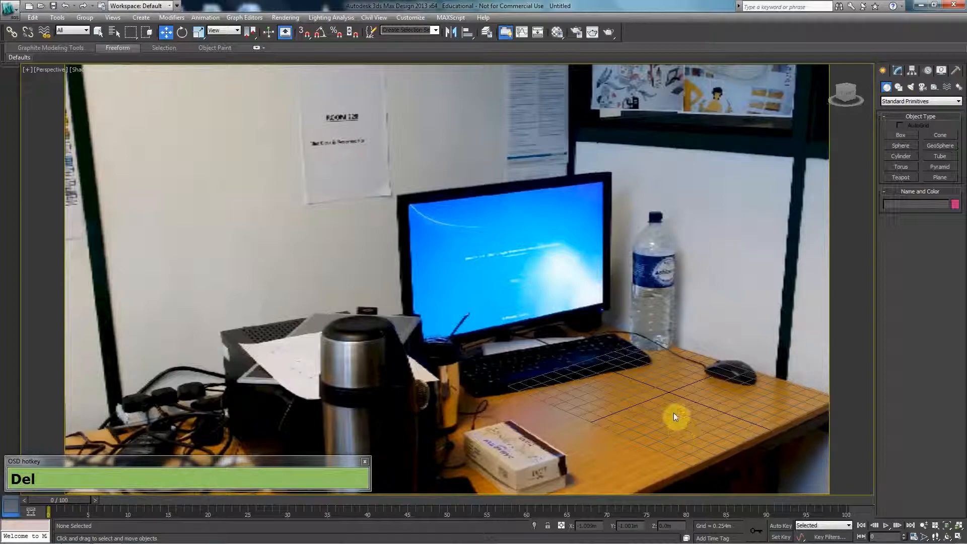
Create a camera from the matched perspective view and return to a perspective view that shows the camera and its target
key("ctrl")
key("ctrl+c")
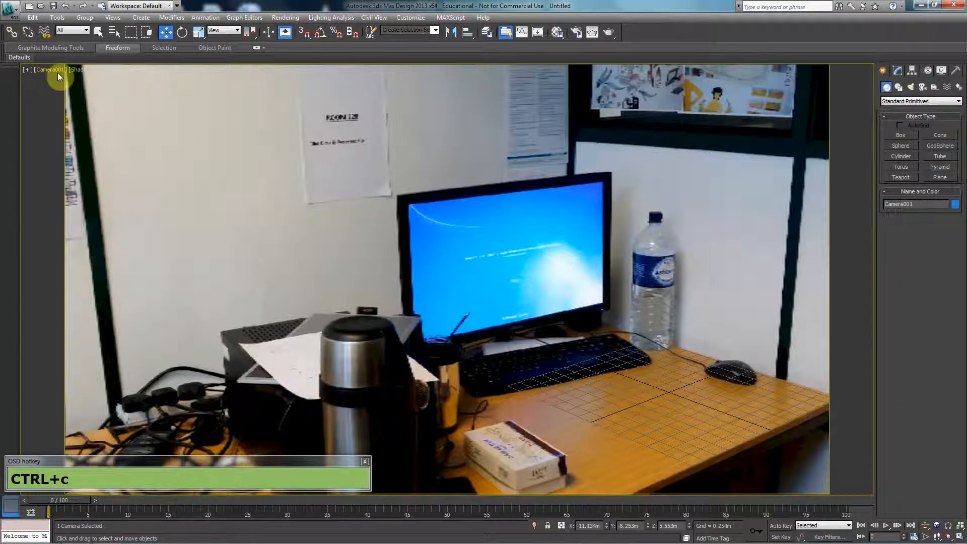
key("p")
middle_click_drag(233, 199, 365, 273, "alt")
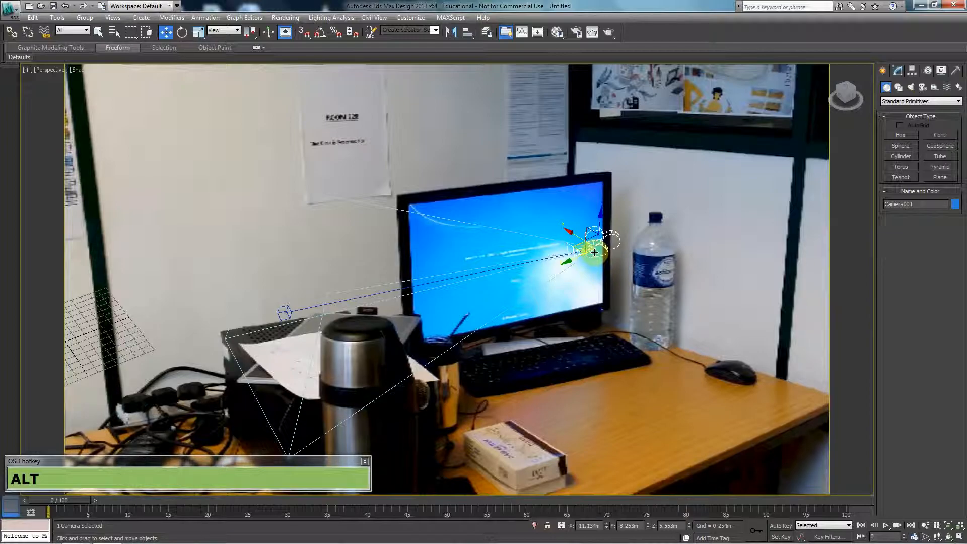
Select the camera together with its target and lock their Move, Rotate and Scale transforms on the X, Y and Z axes
left_click(636, 221)
left_click_drag(651, 180, 238, 341)
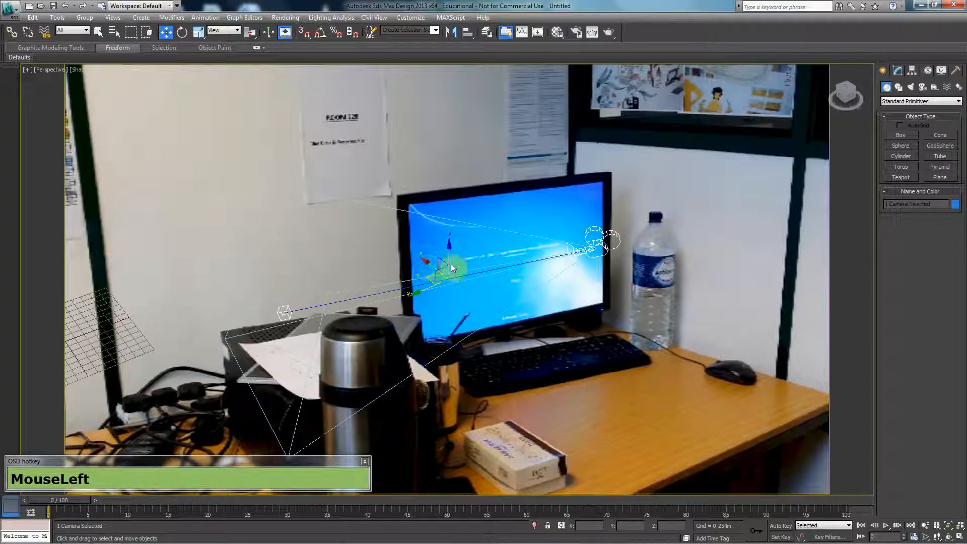
left_click_drag(557, 316, 243, 371)
left_click(912, 71)
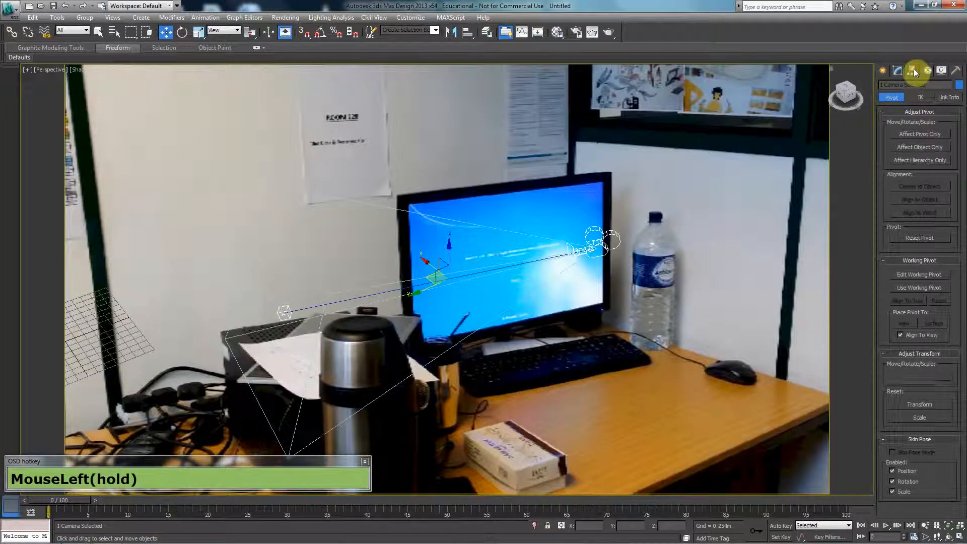
left_click(950, 97)
left_click(894, 133)
left_click(914, 132)
left_click(935, 132)
left_click(914, 158)
left_click(894, 158)
left_click(894, 185)
left_click(935, 185)
Try to move the locked camera and its target individually, and switch the viewport back to the camera view
left_click(589, 229)
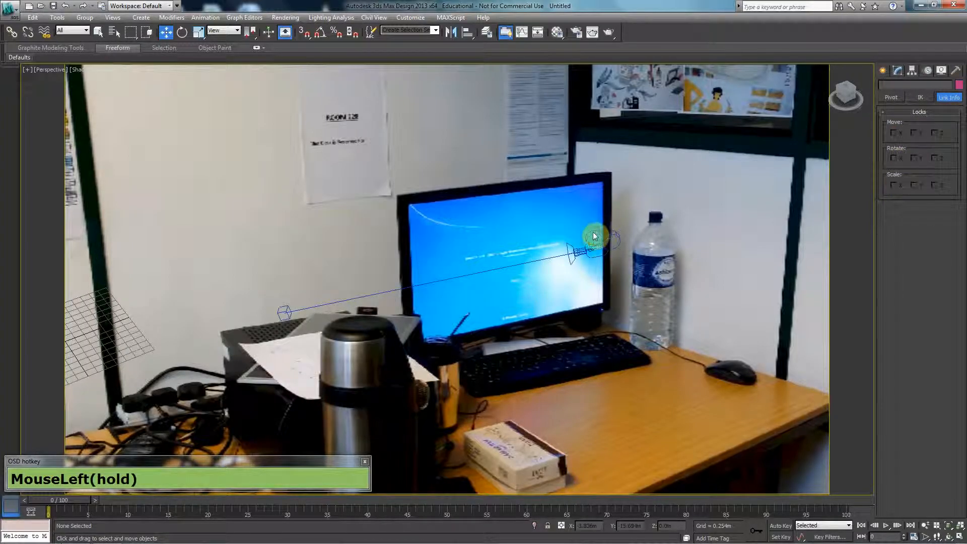
mouse_move(593, 236)
left_mouse_down()
mouse_move(563, 248)
mouse_move(577, 256)
mouse_move(582, 246)
left_mouse_up()
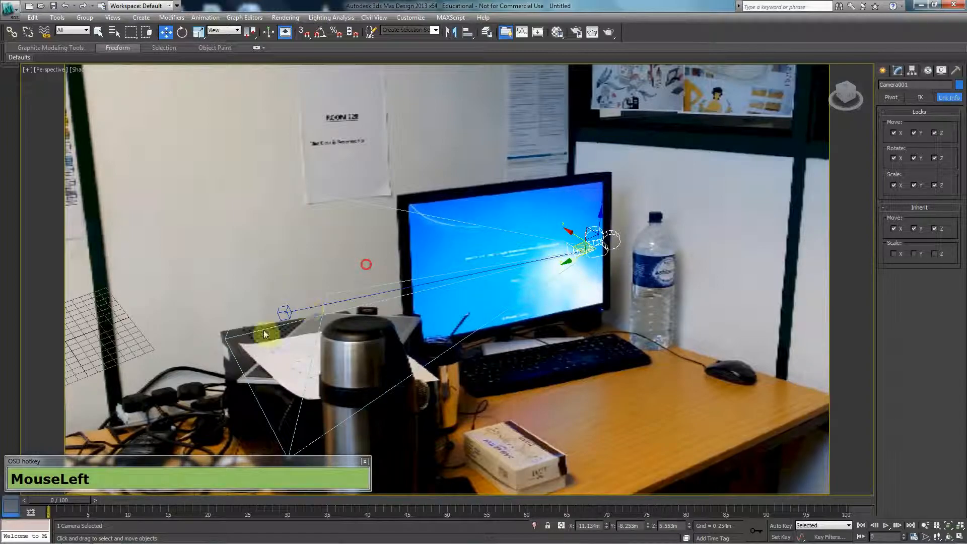
left_click(276, 309)
left_click_drag(242, 306, 274, 281)
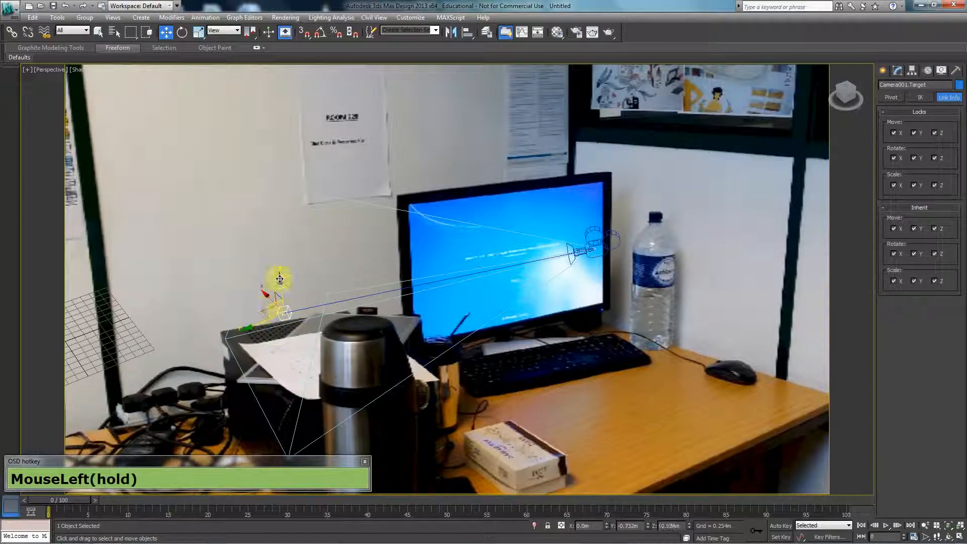
left_click(391, 201)
key("c")
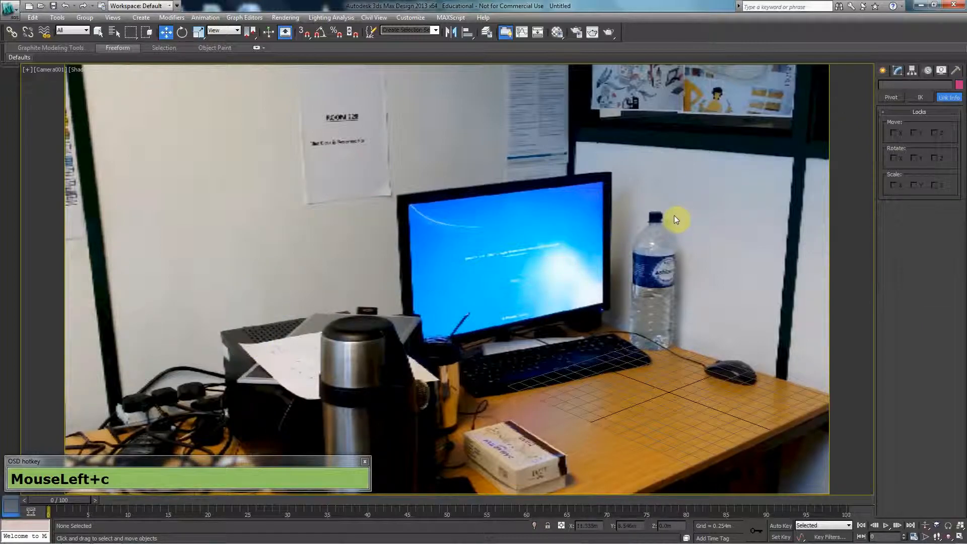
left_click(881, 70)
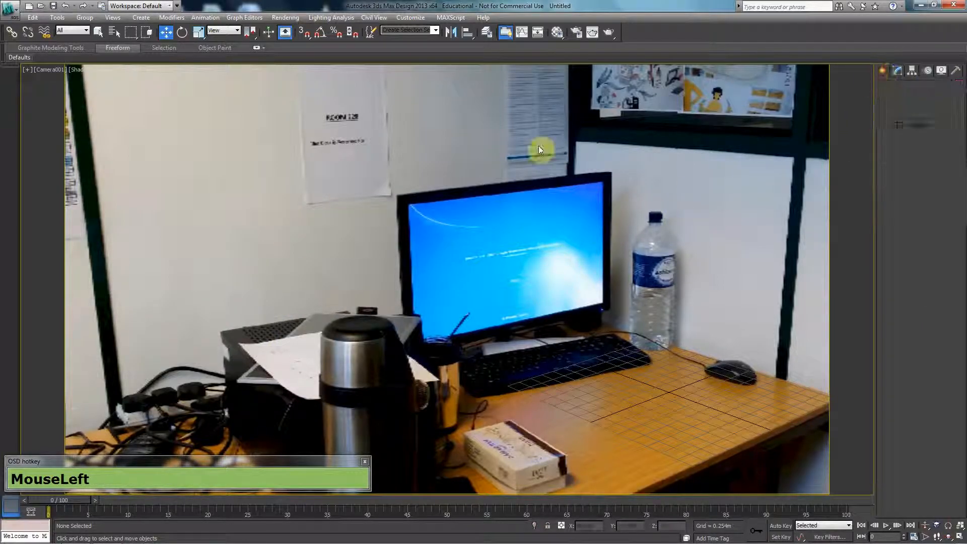